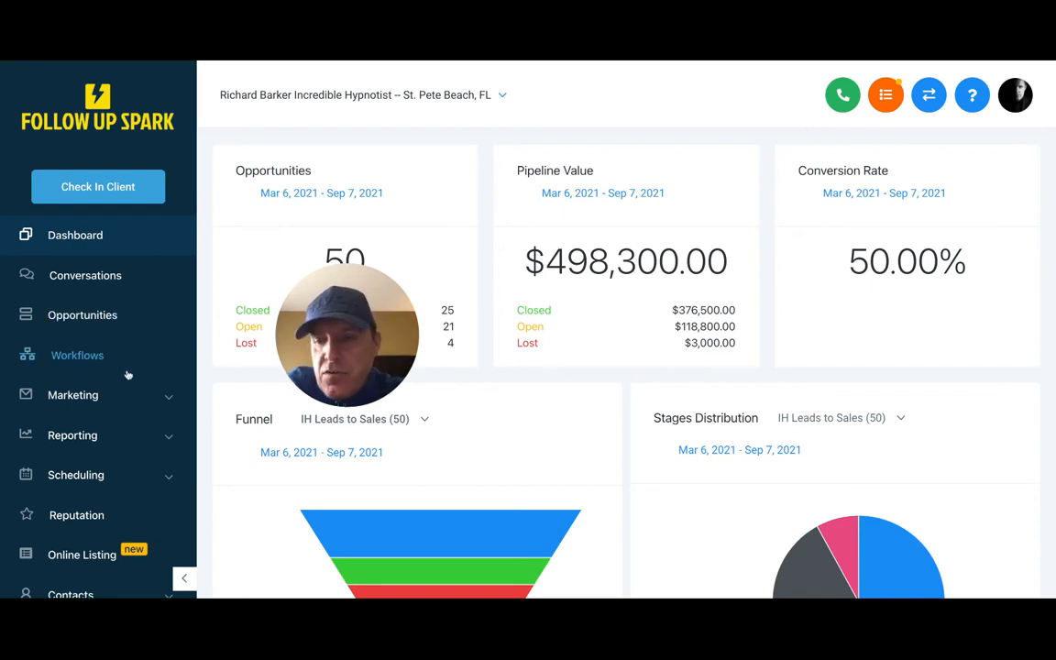
# Expand Funnels and Websites in the sidebar and go to Membership
pyautogui.scroll(-3, 138, 416)
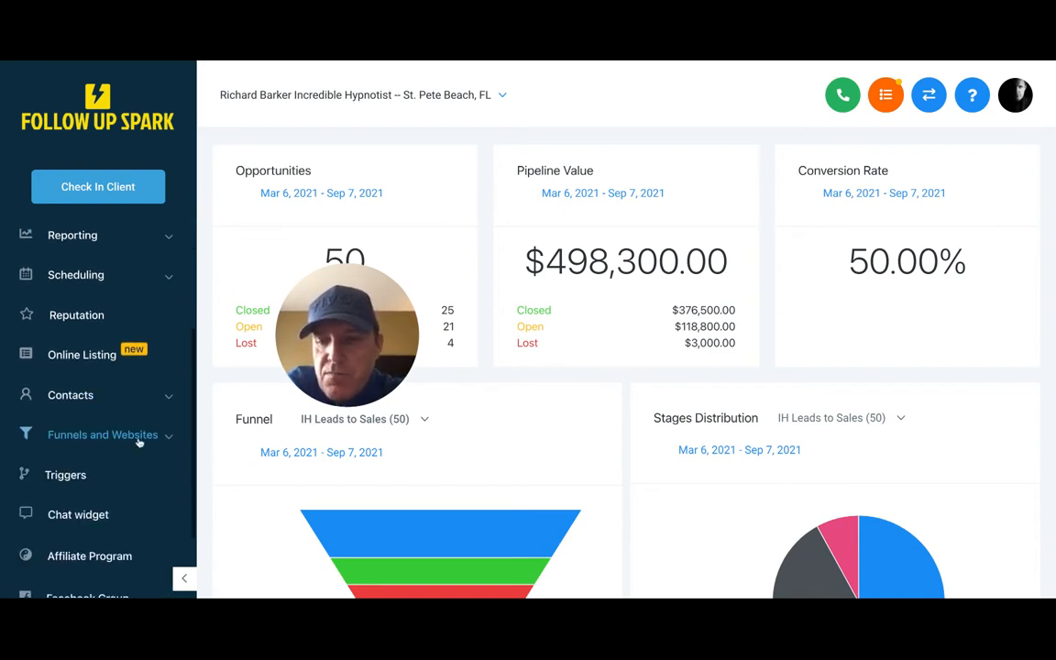
pyautogui.click(124, 435)
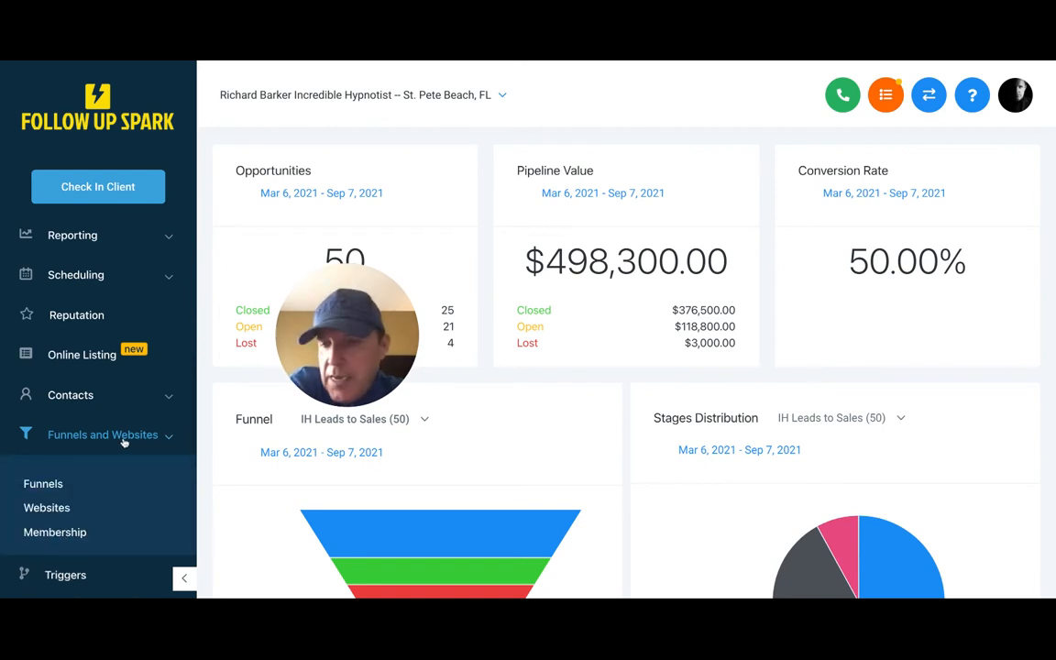
pyautogui.scroll(-2, 122, 440)
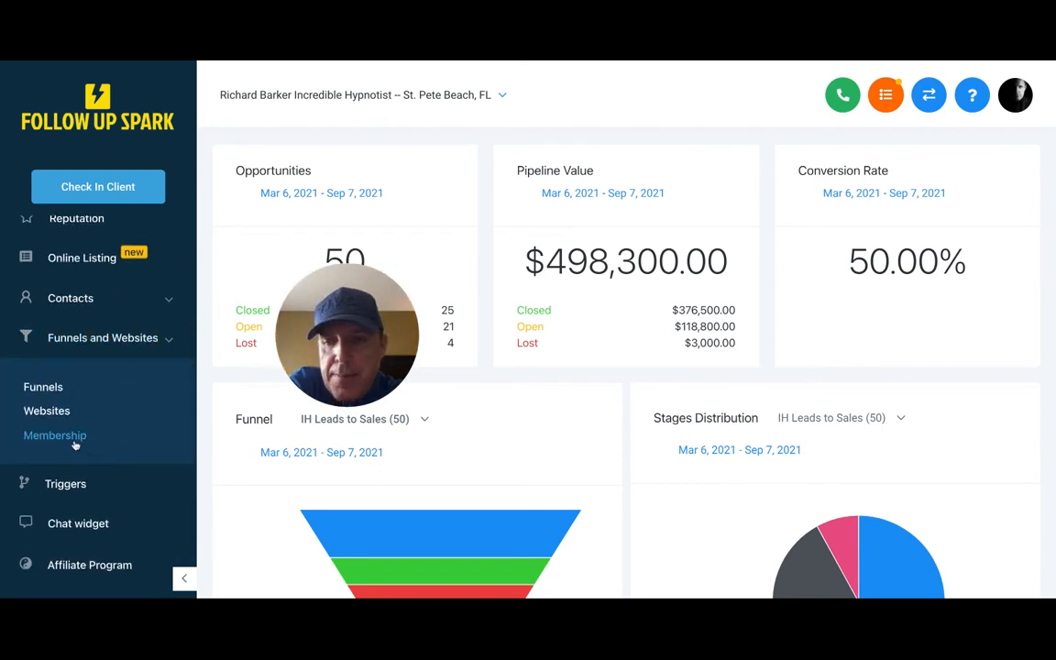
pyautogui.click(75, 441)
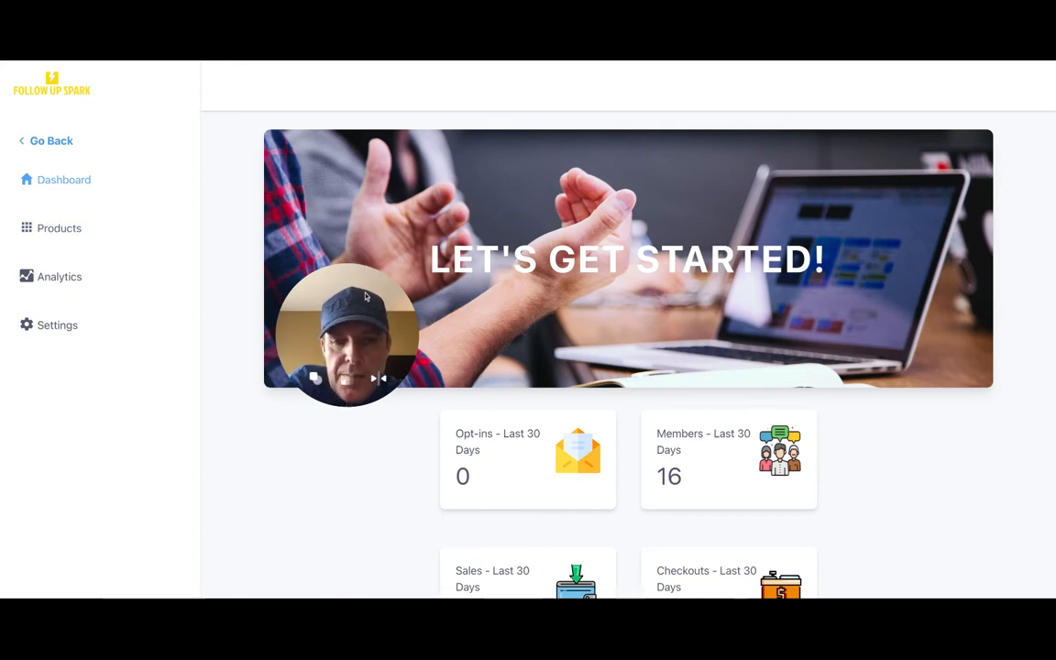
# List all membership products, showing The Ultimate Stage Hypnosis Class with 117 members
pyautogui.click(72, 230)
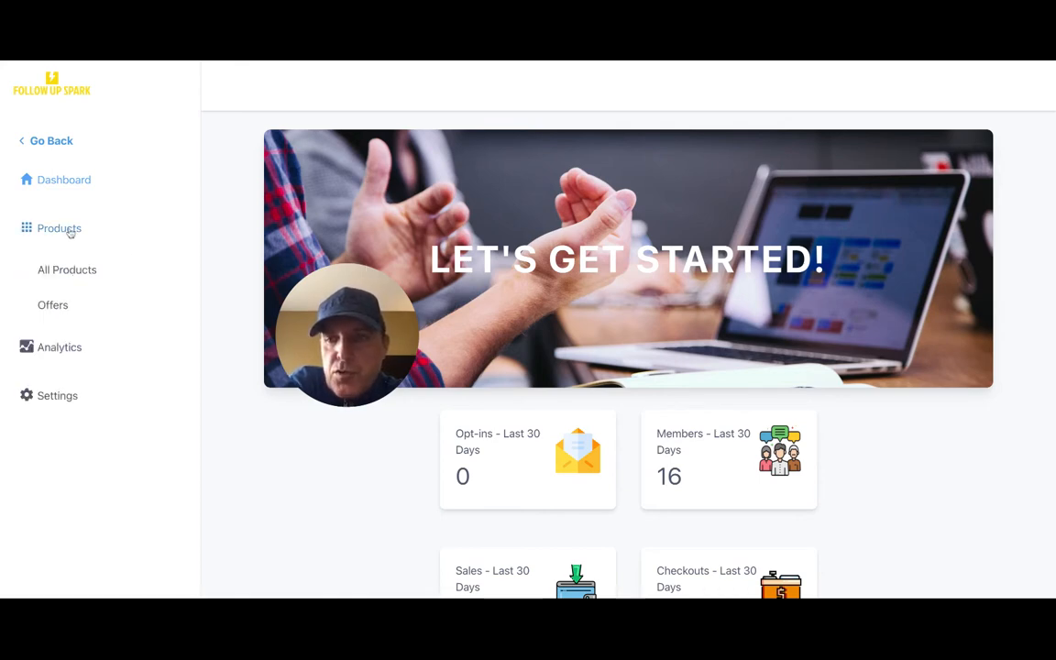
pyautogui.click(79, 273)
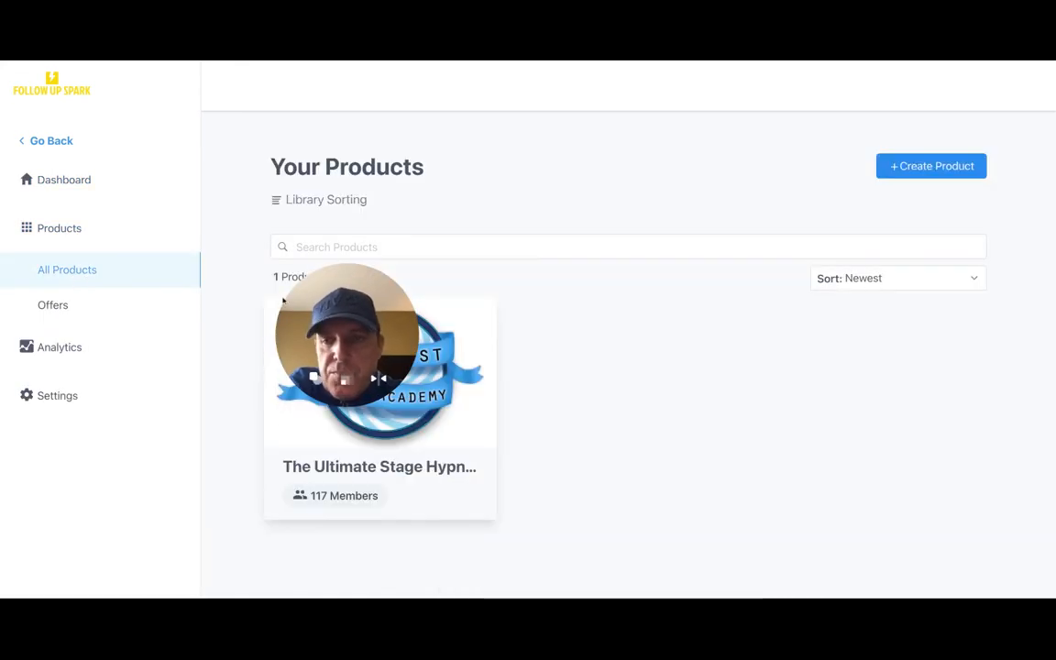
pyautogui.click(438, 241)
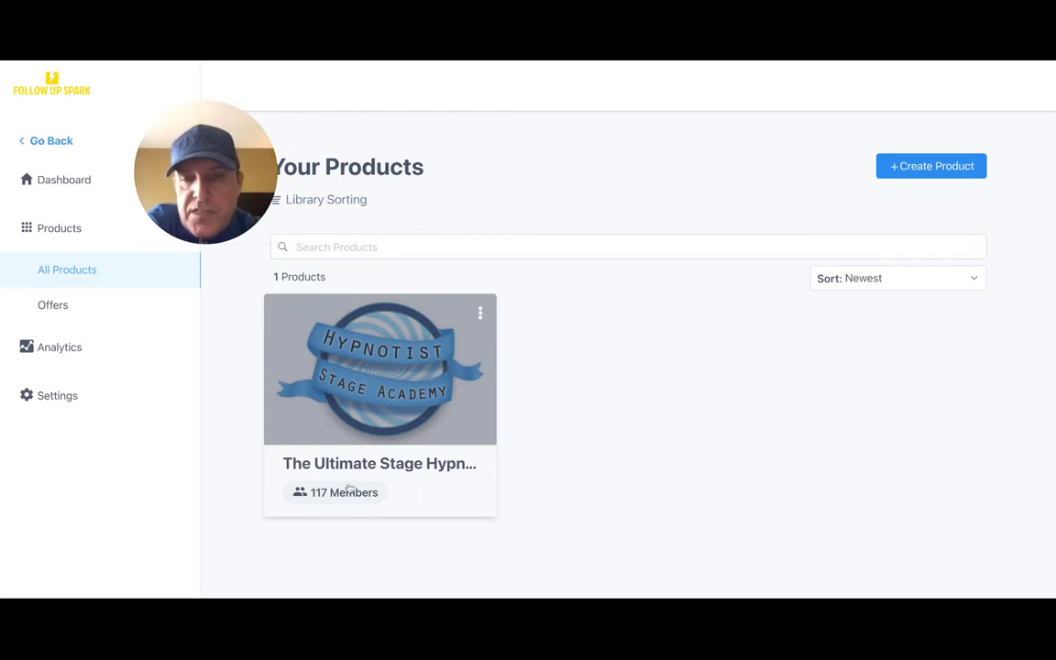
# Open The Ultimate Stage Hypnosis Class course and browse down its Product Structure modules
pyautogui.click(388, 371)
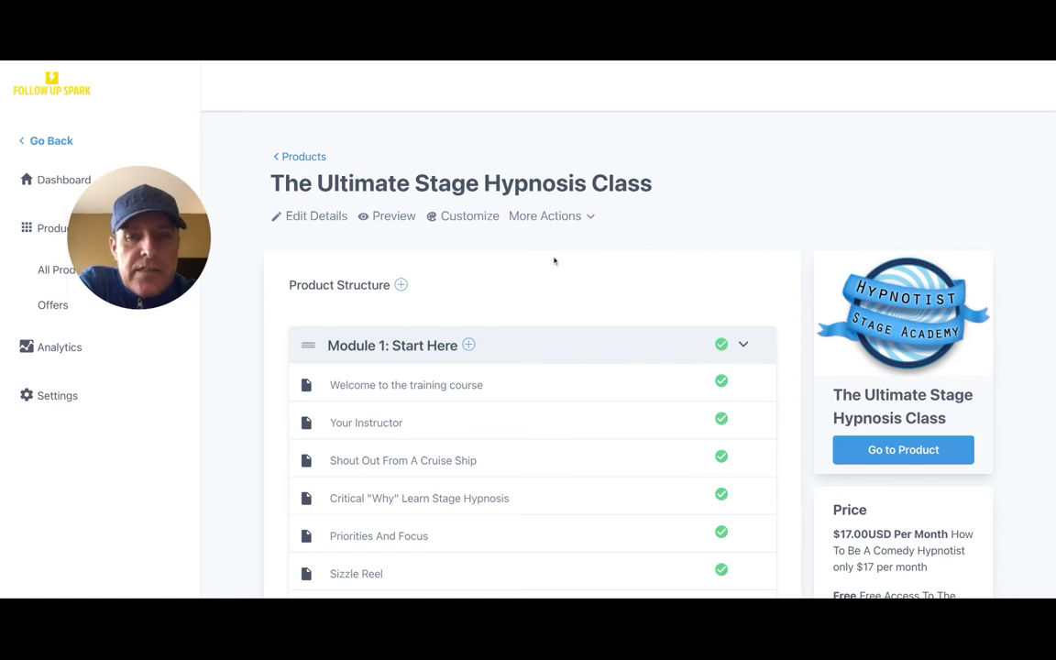
pyautogui.scroll(-1, 361, 286)
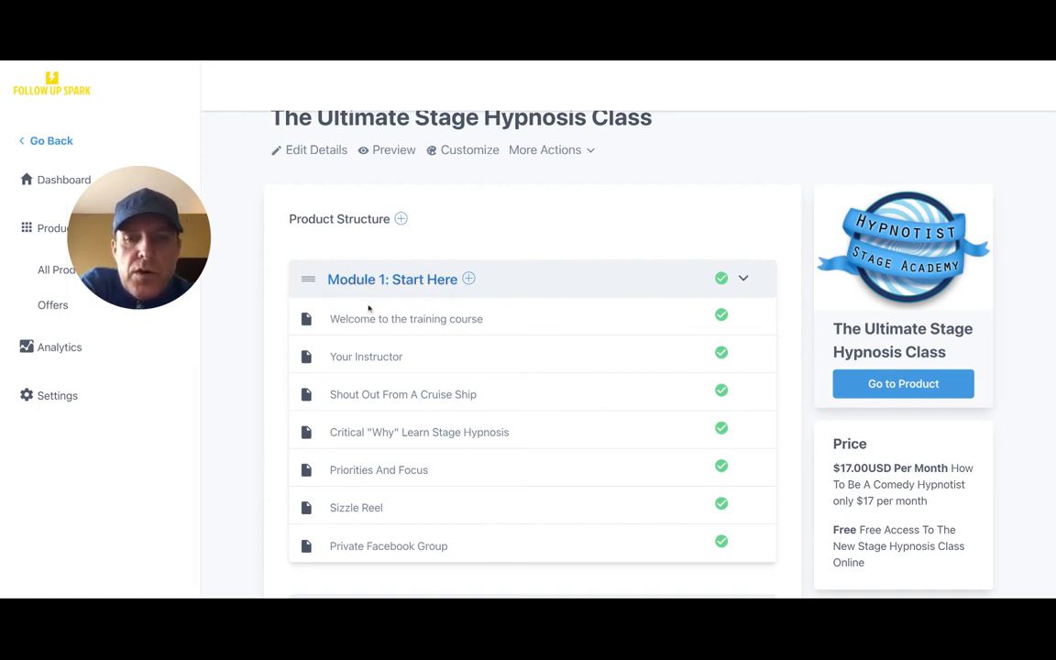
pyautogui.scroll(-2, 389, 309)
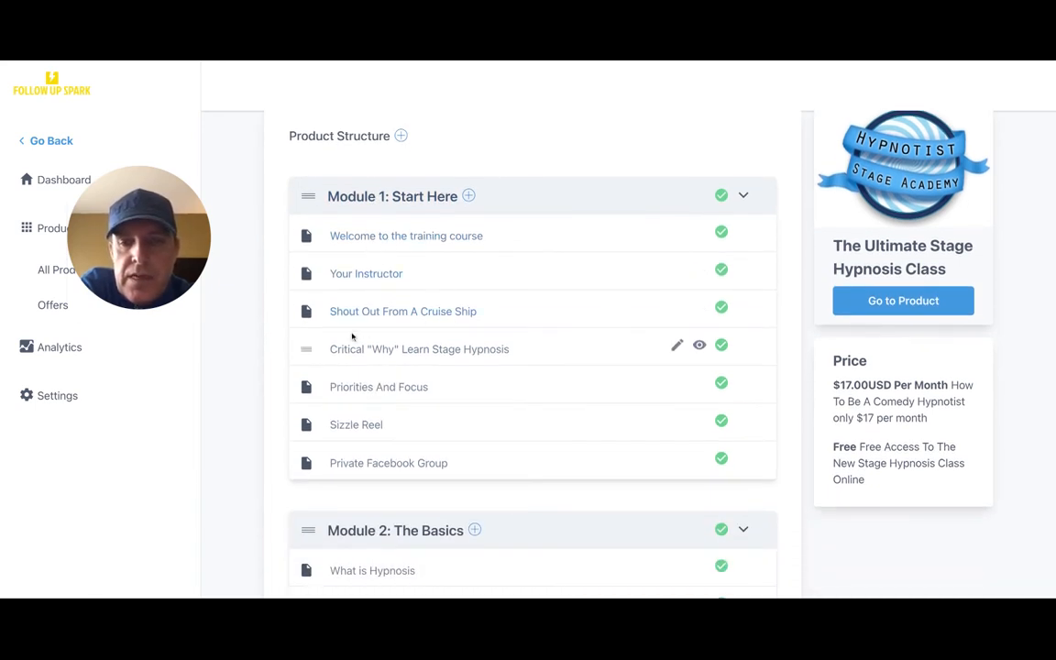
pyautogui.scroll(-5, 460, 389)
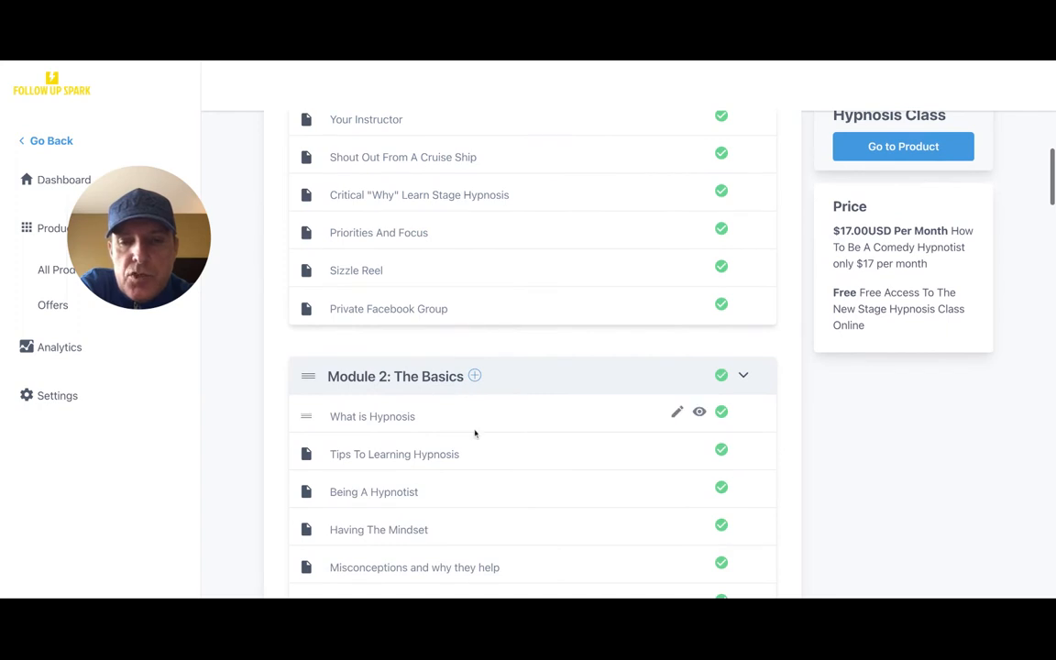
pyautogui.scroll(-5, 459, 379)
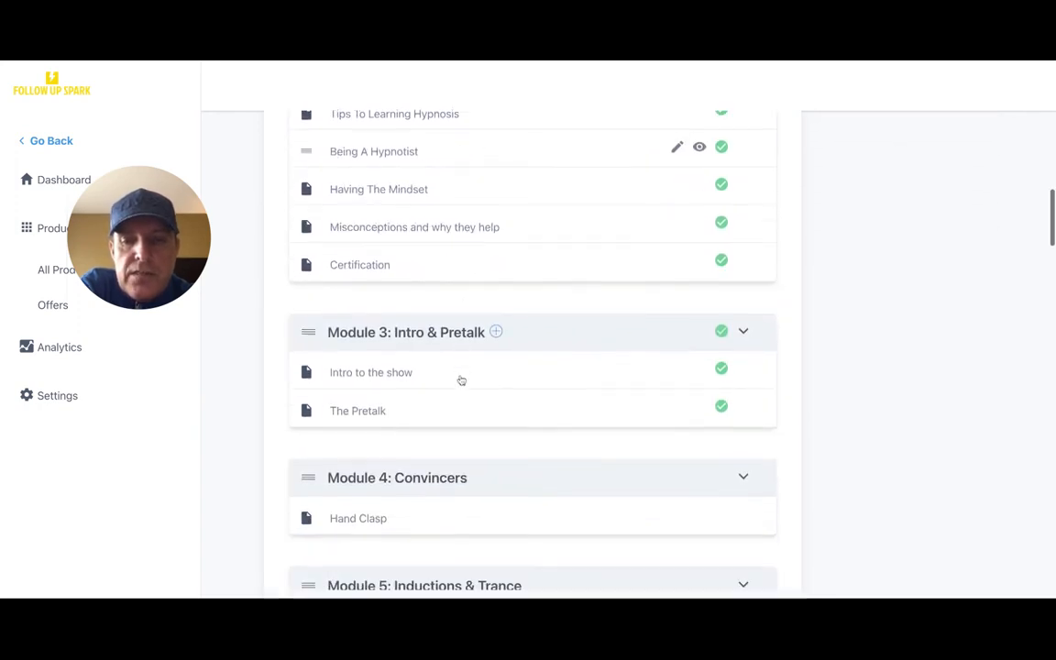
pyautogui.scroll(-3, 460, 379)
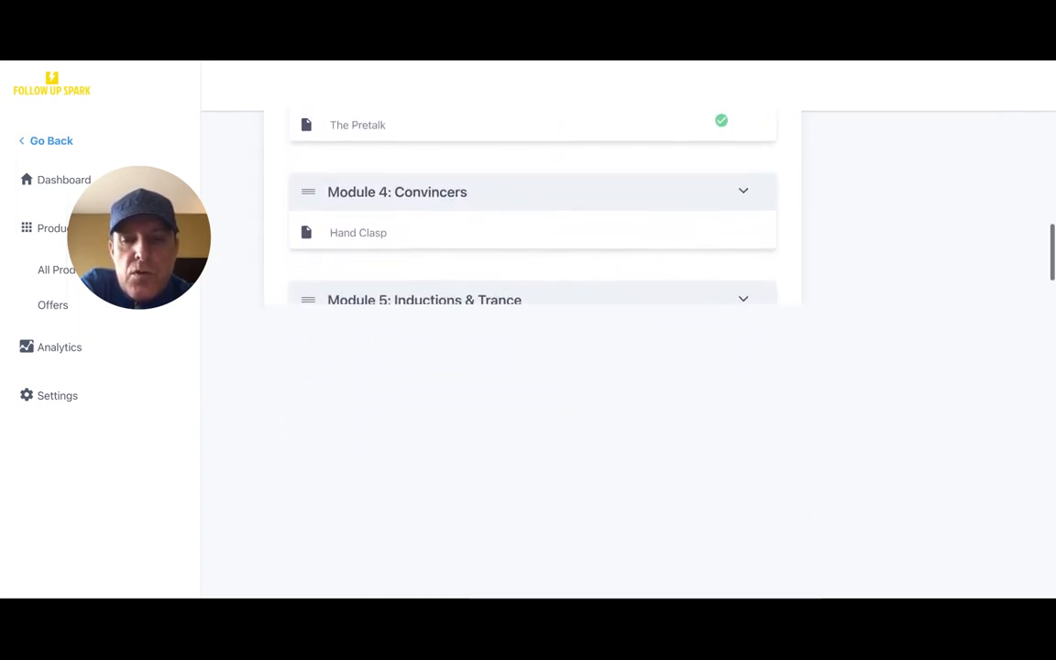
pyautogui.scroll(-3, 456, 317)
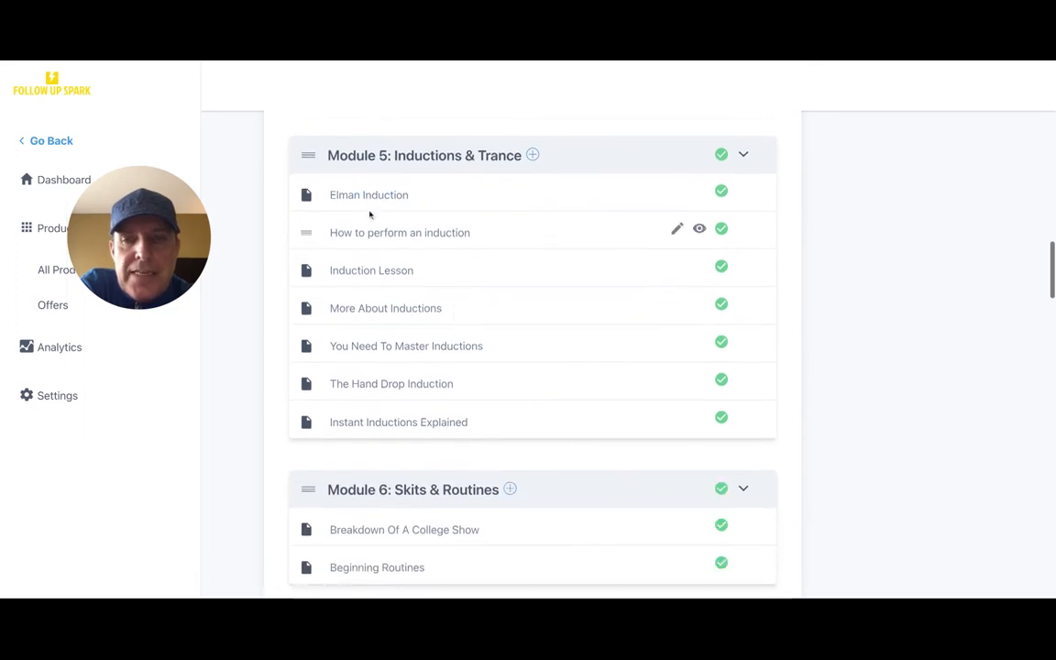
# Open the 'What is Hypnosis' lesson under Module 2
pyautogui.scroll(1, 457, 266)
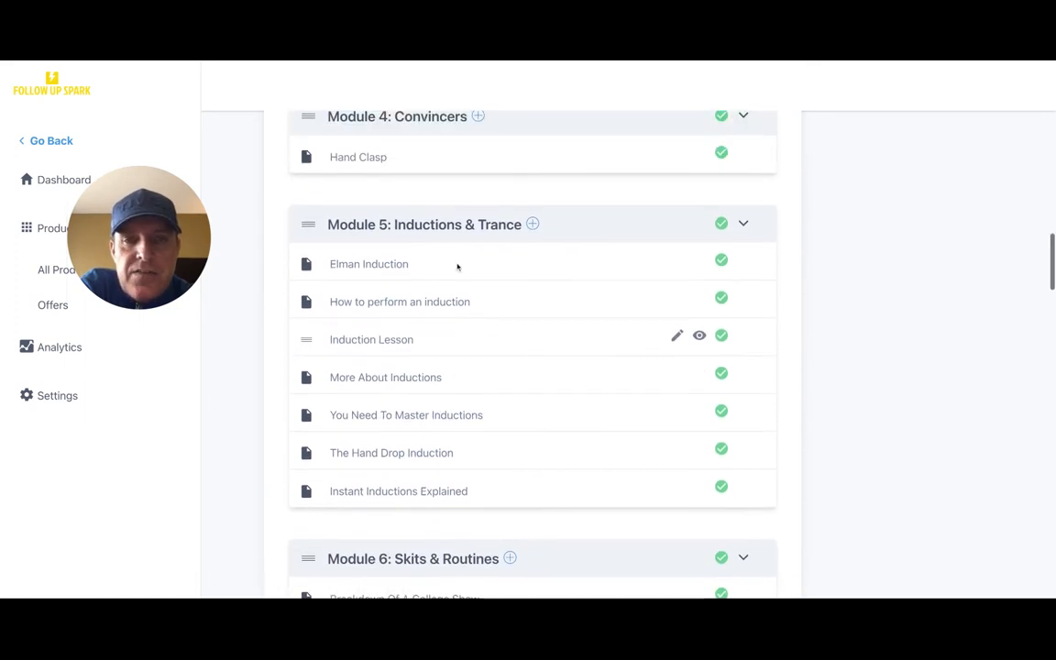
pyautogui.scroll(-1, 457, 265)
pyautogui.scroll(12, 457, 267)
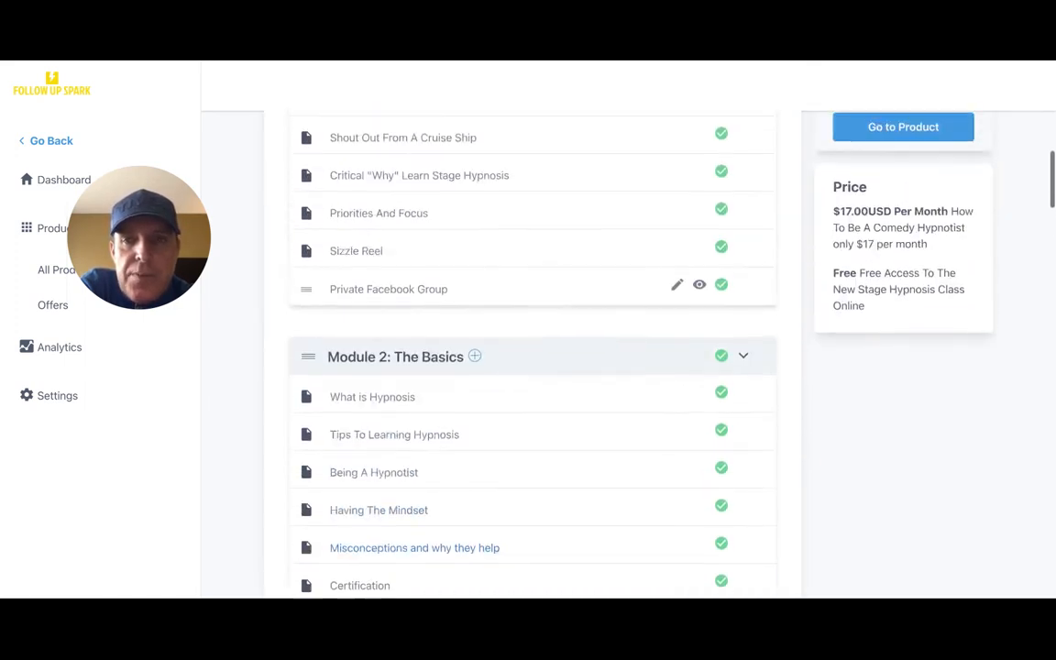
pyautogui.scroll(1, 457, 257)
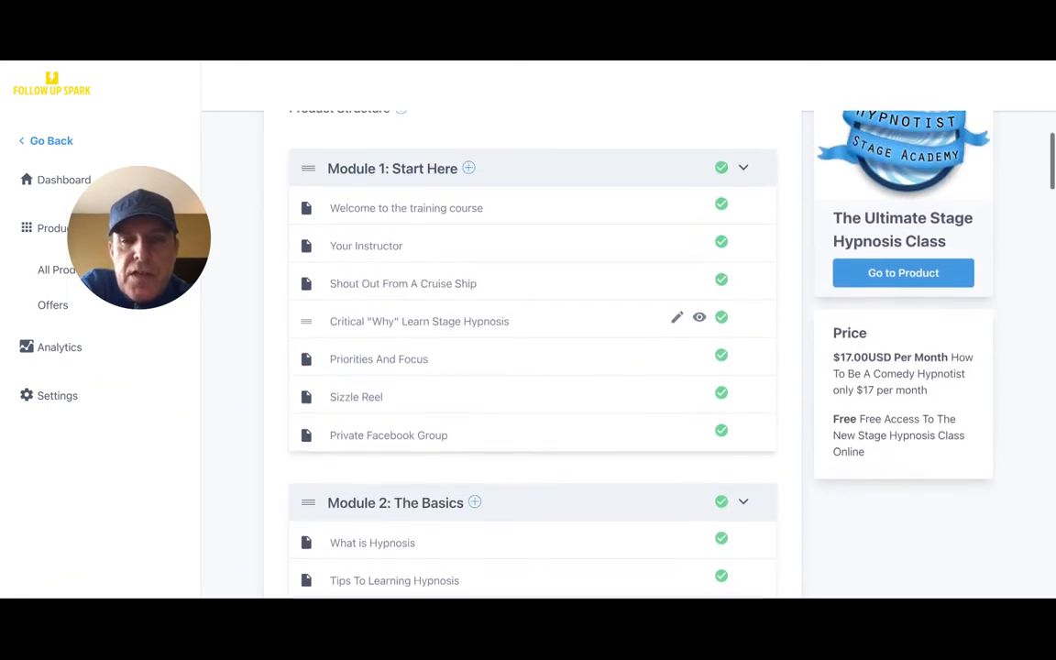
pyautogui.scroll(1, 457, 259)
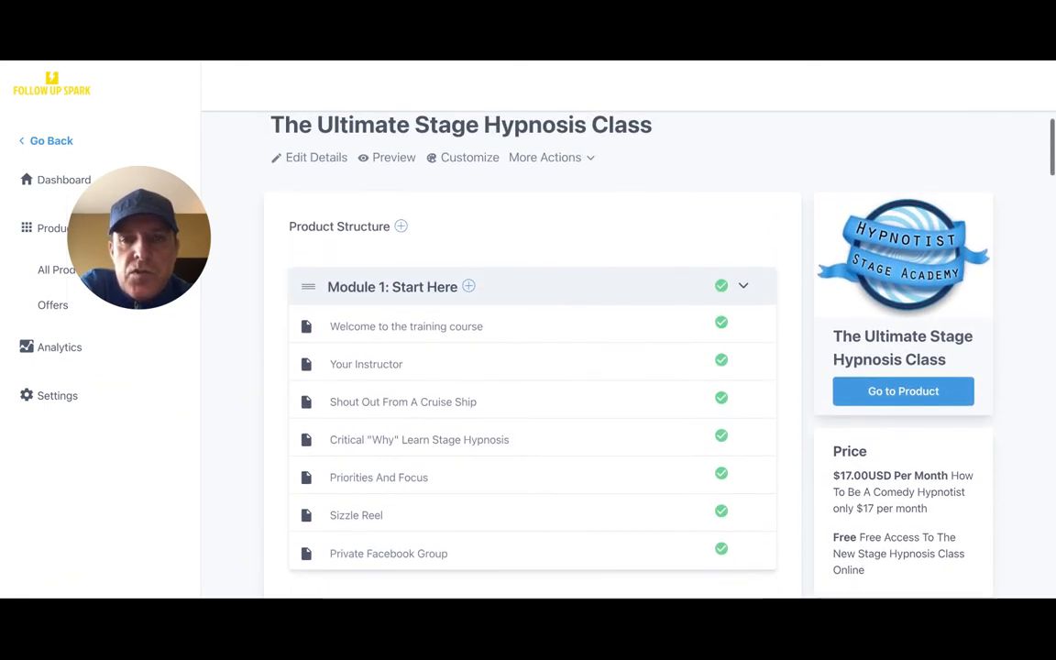
pyautogui.scroll(-1, 528, 348)
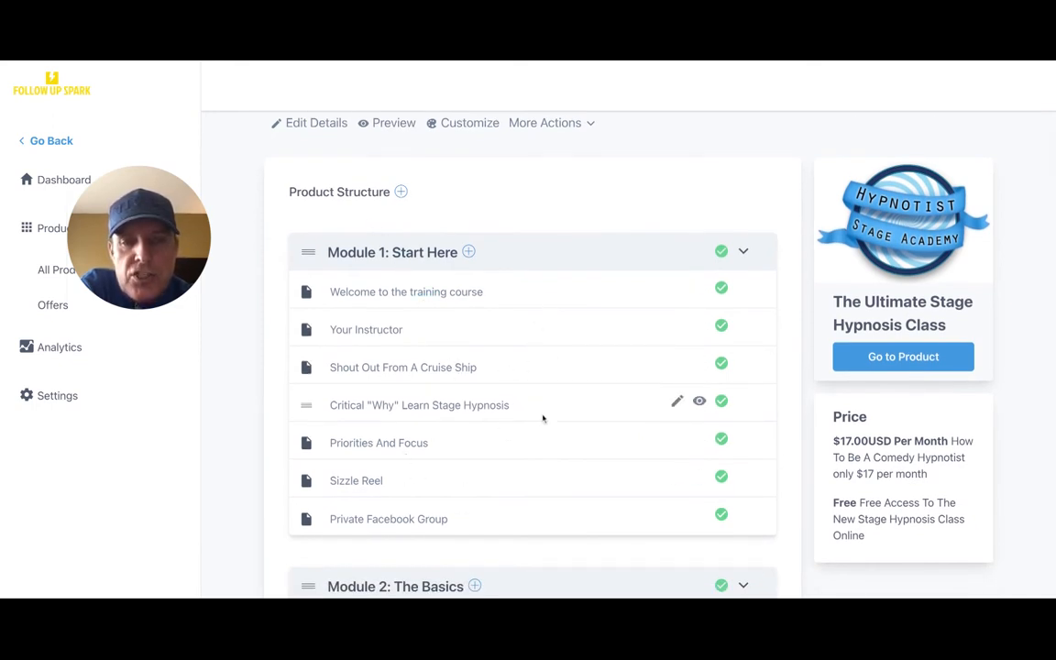
pyautogui.scroll(-1, 541, 419)
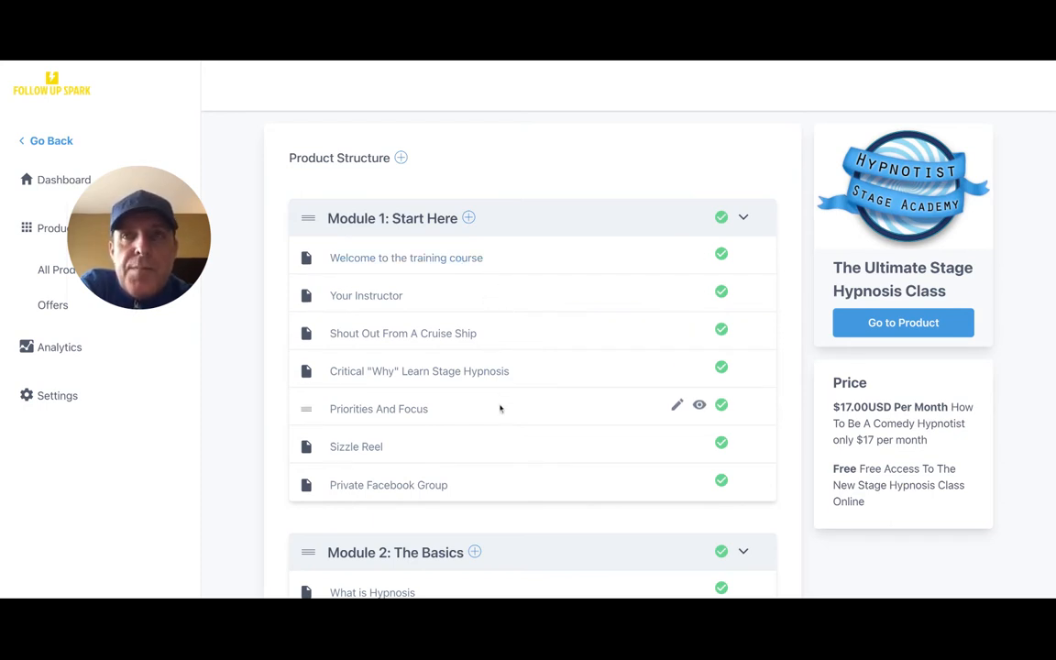
pyautogui.scroll(-5, 501, 409)
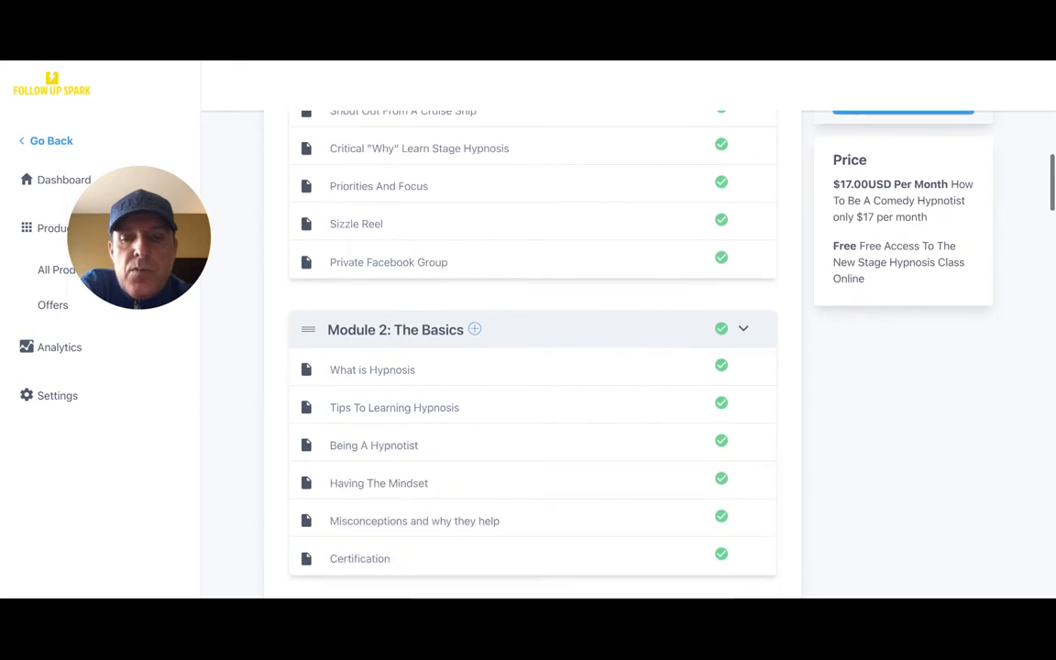
pyautogui.click(380, 371)
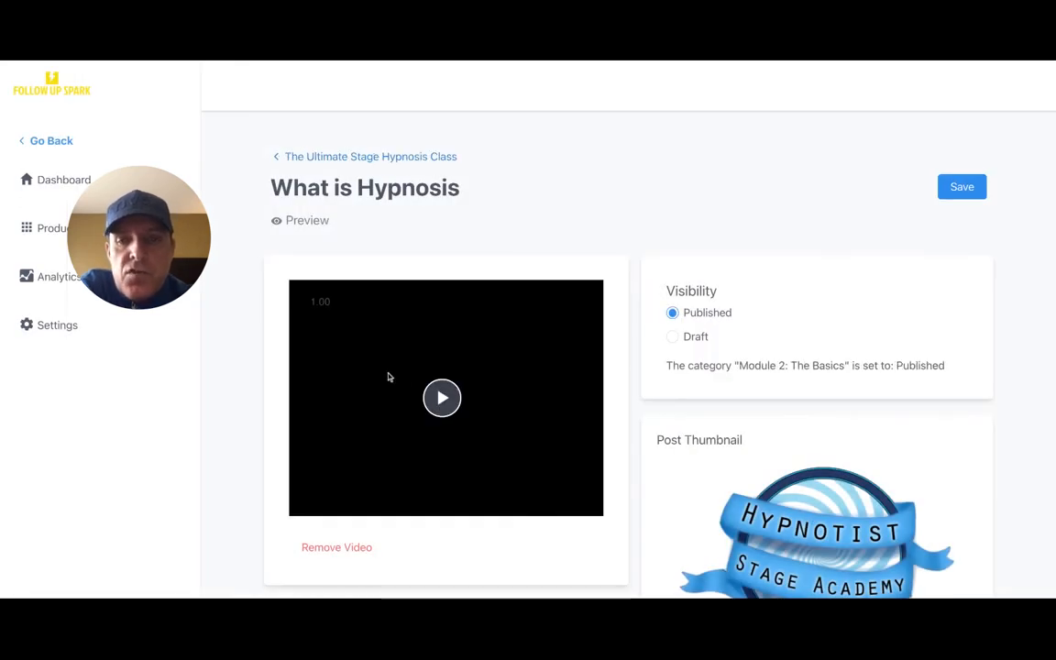
pyautogui.click(441, 403)
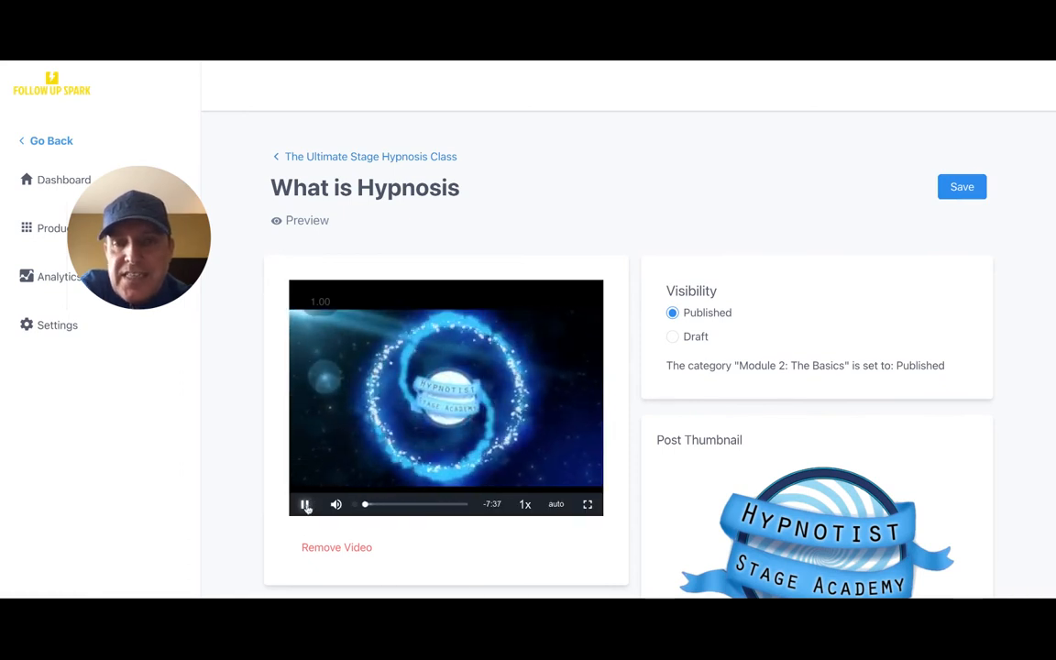
pyautogui.scroll(-2, 396, 480)
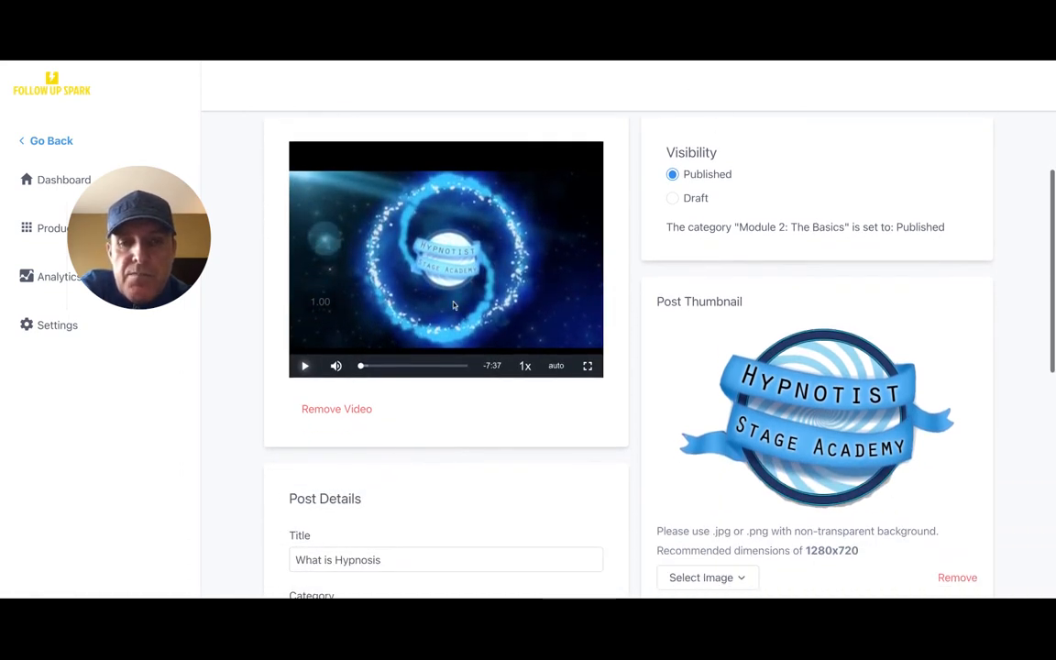
pyautogui.scroll(-6, 453, 305)
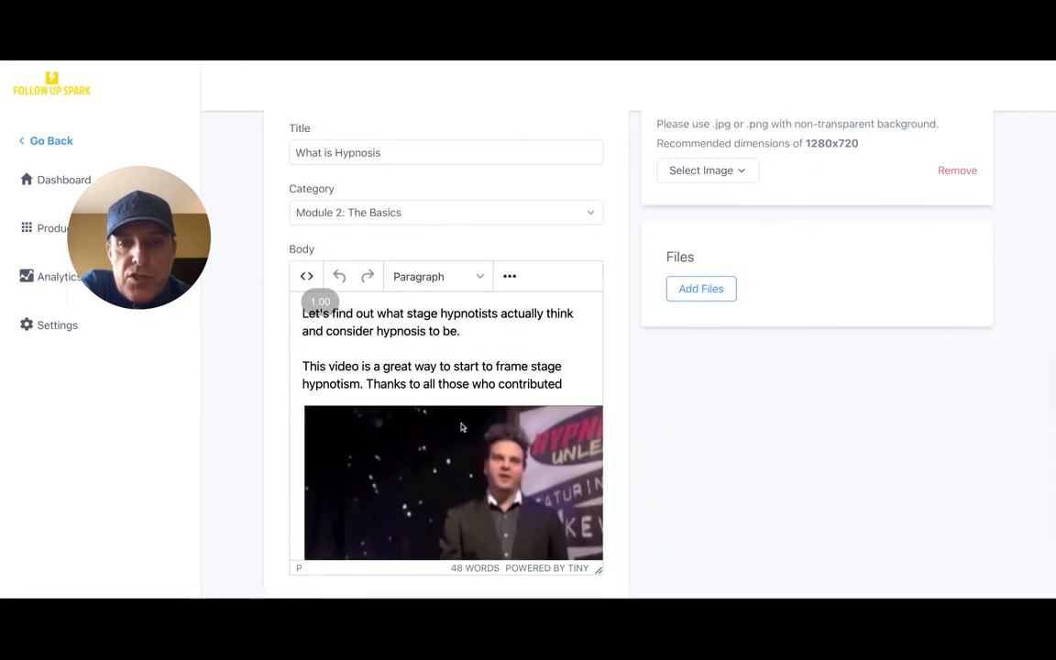
pyautogui.scroll(-5, 462, 427)
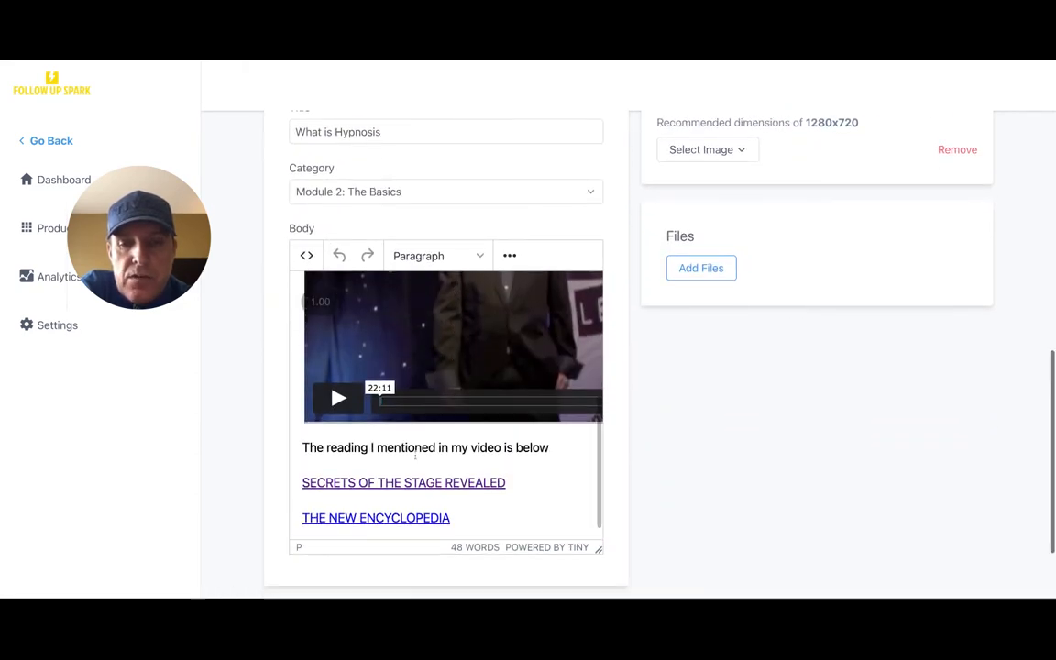
pyautogui.scroll(10, 415, 457)
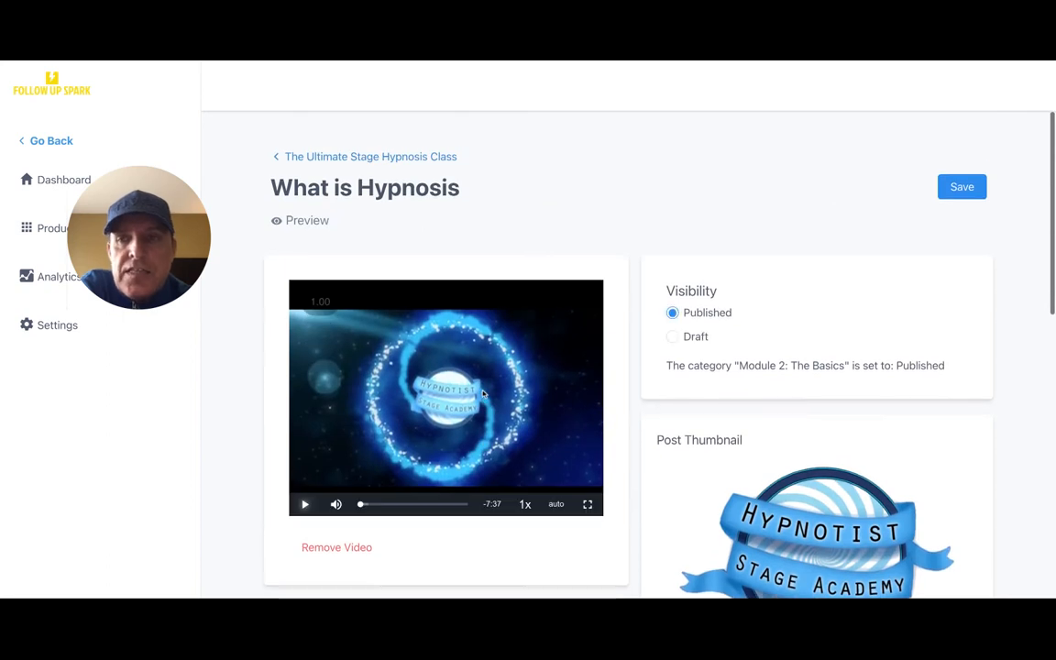
pyautogui.moveTo(162, 221); pyautogui.dragTo(230, 174)
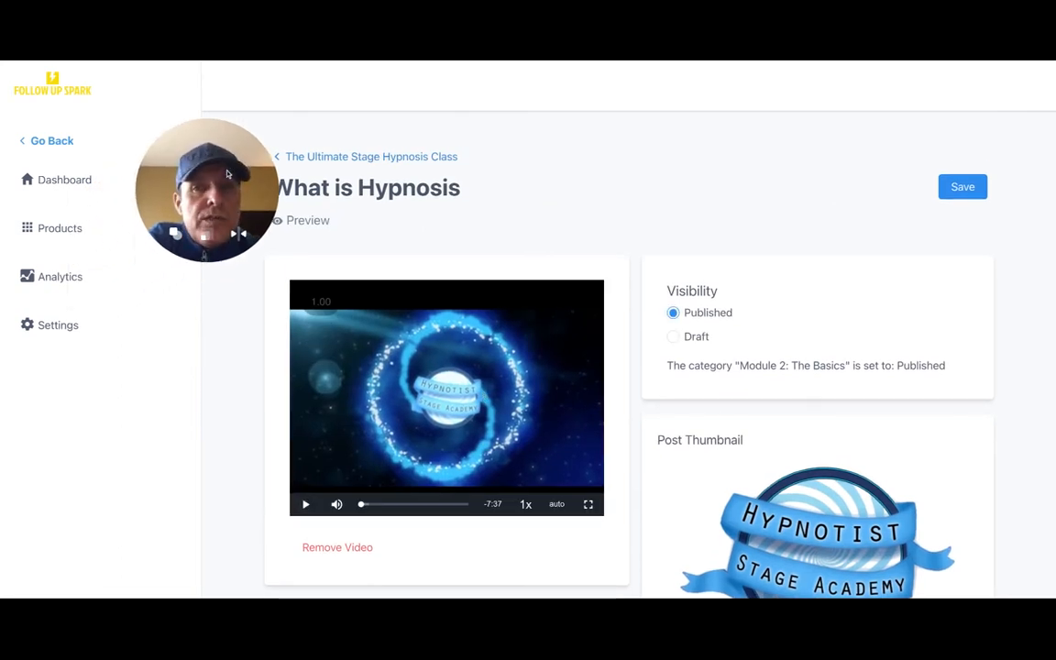
# Return from the lesson to Workflows and start creating a new workflow
pyautogui.click(57, 144)
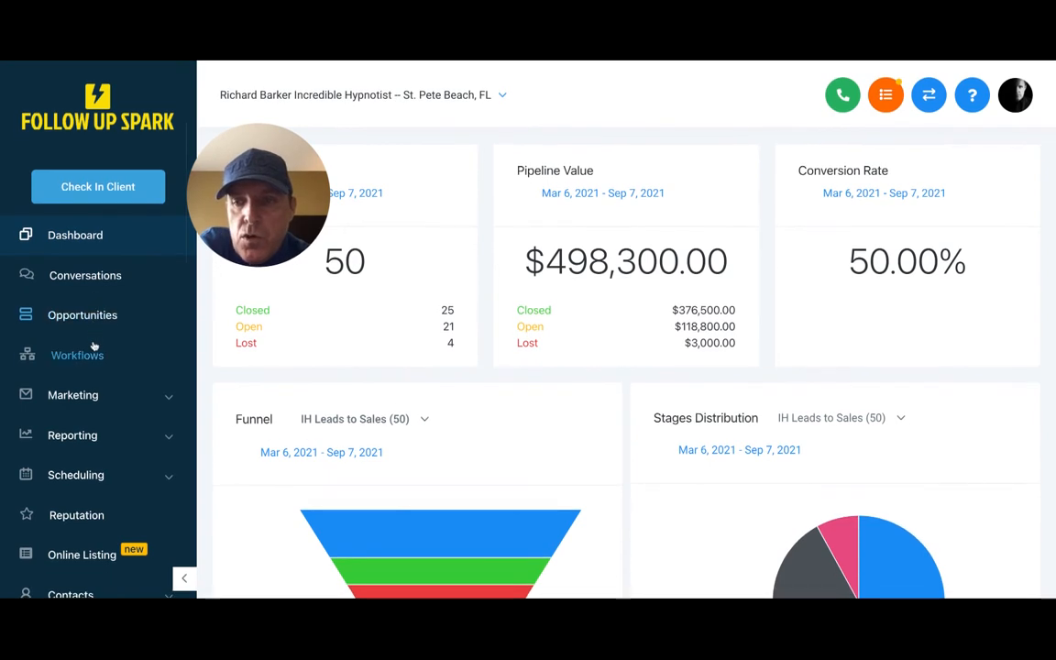
pyautogui.click(94, 358)
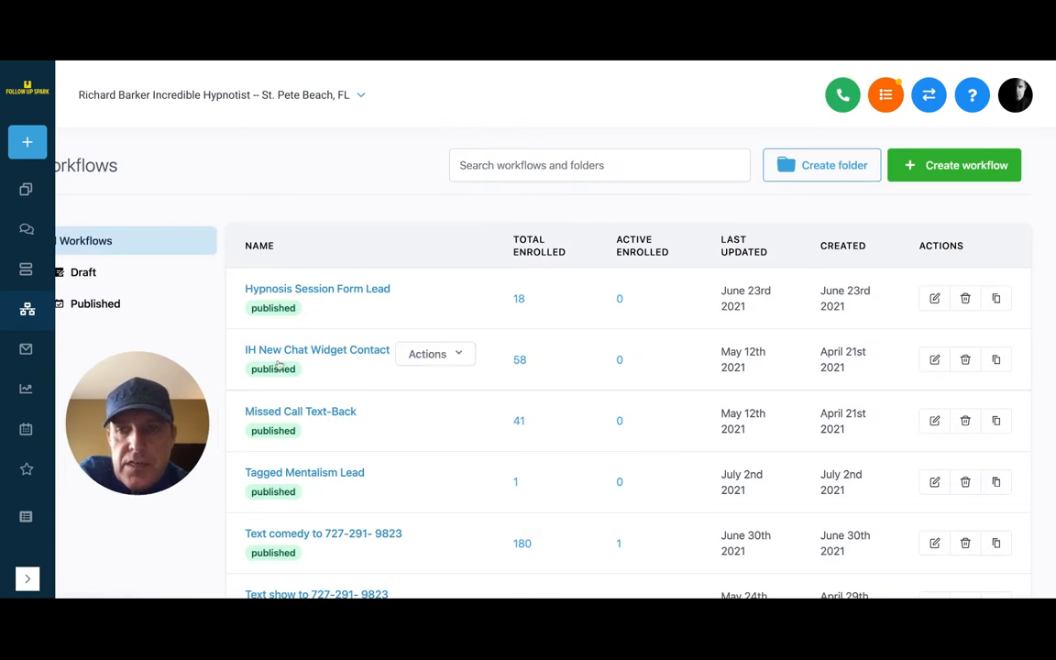
pyautogui.click(931, 169)
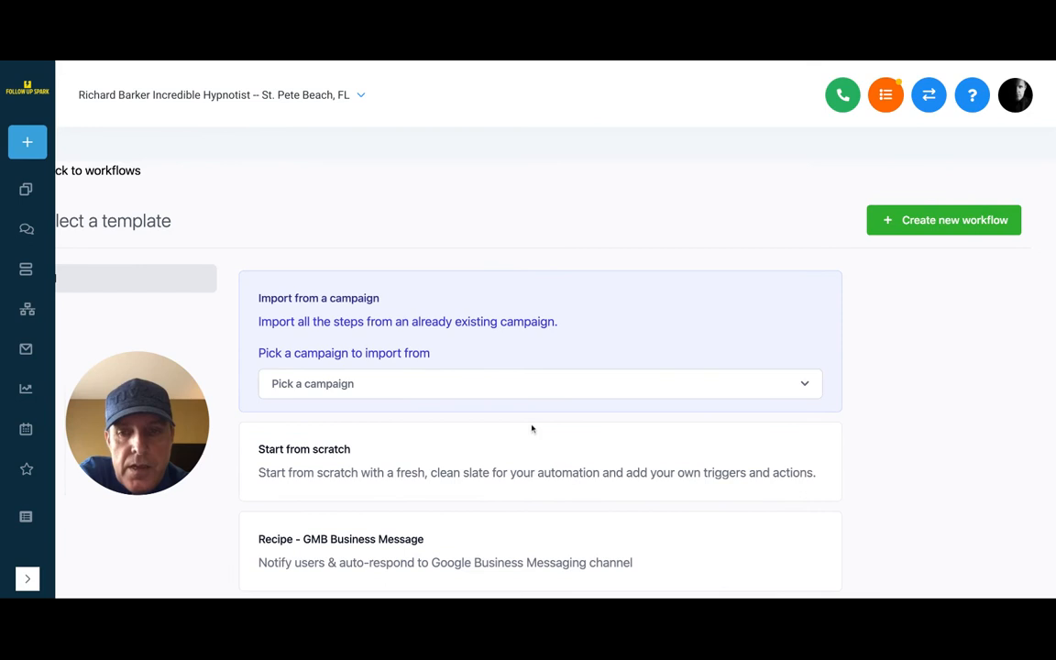
# Create a blank workflow from scratch titled 'Membership class Hsa'
pyautogui.click(462, 464)
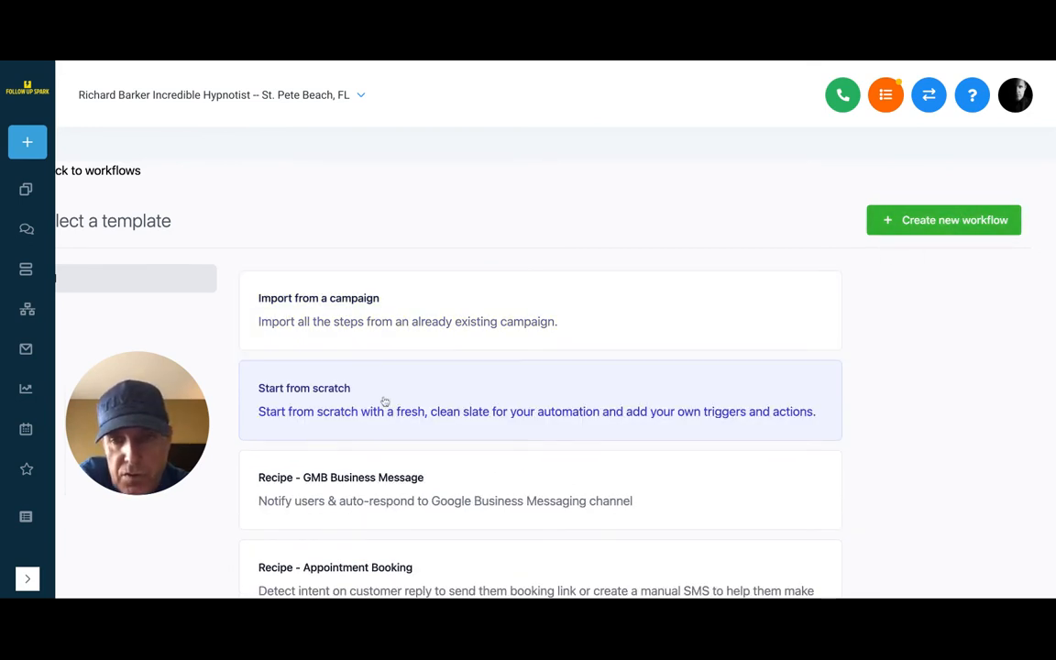
pyautogui.click(950, 222)
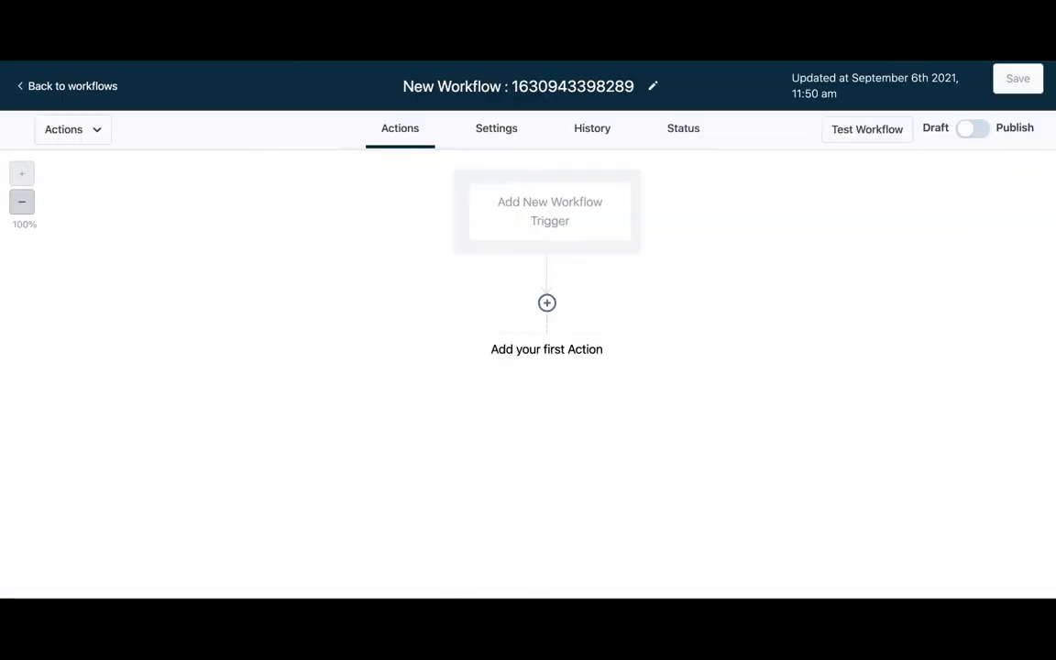
pyautogui.click(633, 85)
pyautogui.hotkey('shift', 'Left')
pyautogui.hotkey('shift', 'Left')
pyautogui.hotkey('shift', 'Left')
pyautogui.hotkey('shift', 'Left')
pyautogui.hotkey('shift', 'Left')
pyautogui.hotkey('shift', 'Left')
pyautogui.hotkey('shift', 'Left')
pyautogui.hotkey('shift', 'Left')
pyautogui.hotkey('shift', 'Left')
pyautogui.hotkey('shift', 'Left')
pyautogui.hotkey('shift', 'Left')
pyautogui.hotkey('shift', 'Left')
pyautogui.hotkey('shift', 'Left')
pyautogui.hotkey('shift', 'Left')
pyautogui.hotkey('shift', 'Left')
pyautogui.hotkey('shift', 'Left')
pyautogui.hotkey('shift', 'Left')
pyautogui.hotkey('shift', 'Left')
pyautogui.hotkey('shift', 'Left')
pyautogui.hotkey('shift', 'Left')
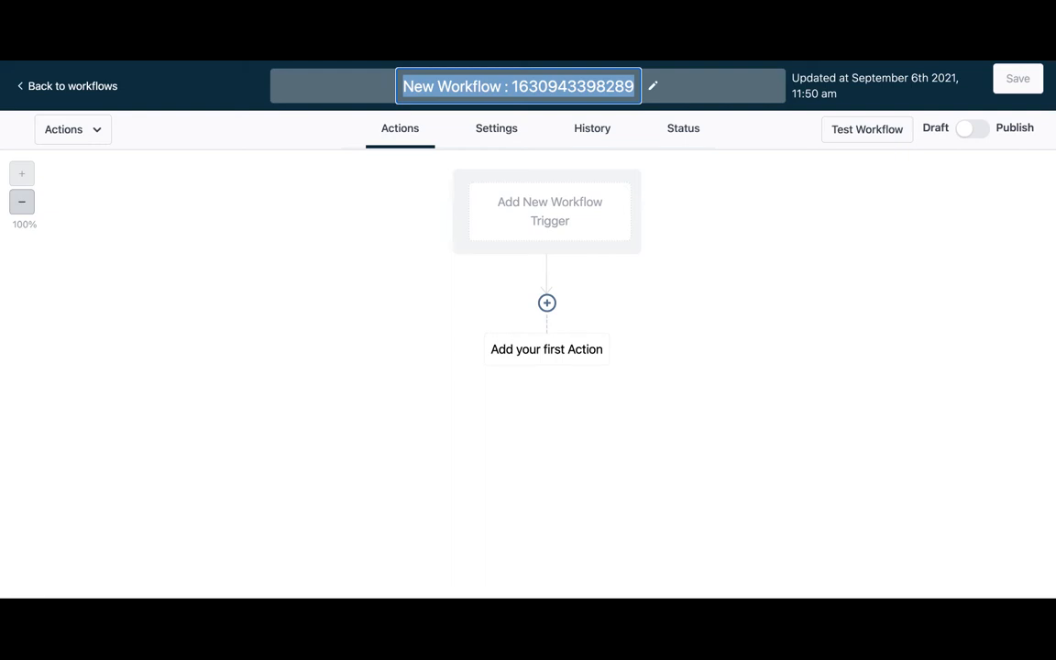
pyautogui.write('Mem')
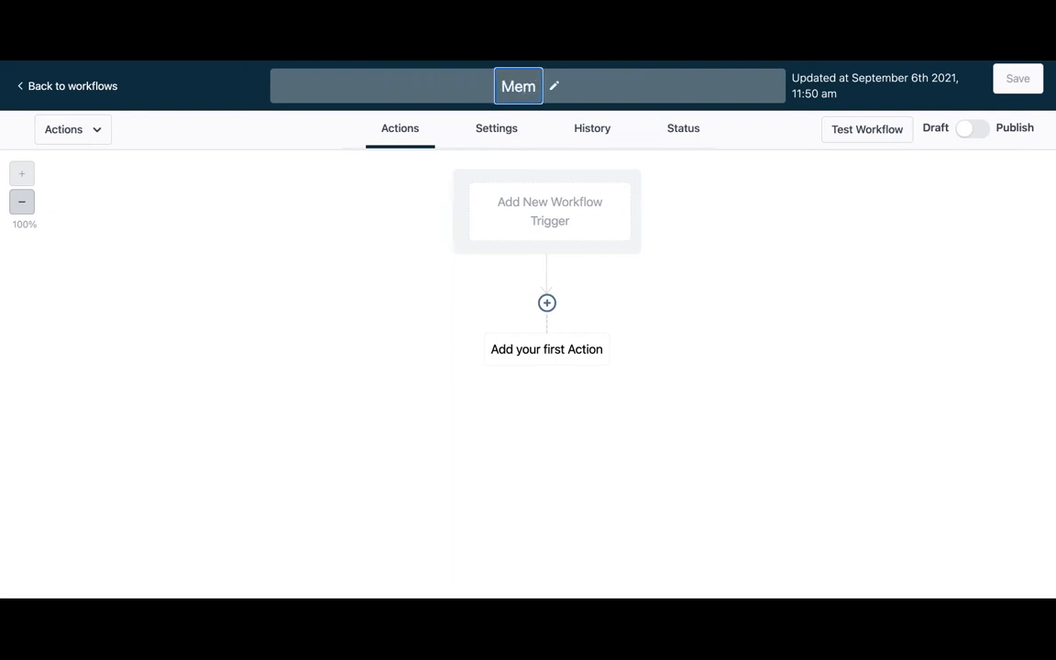
pyautogui.write('bership')
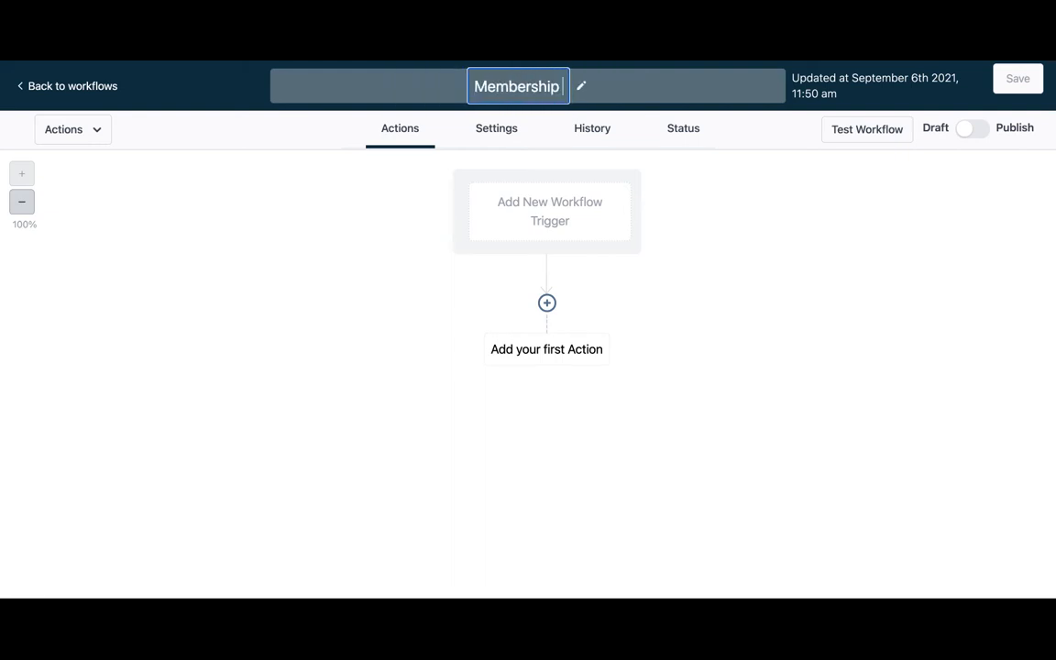
pyautogui.write(' clas')
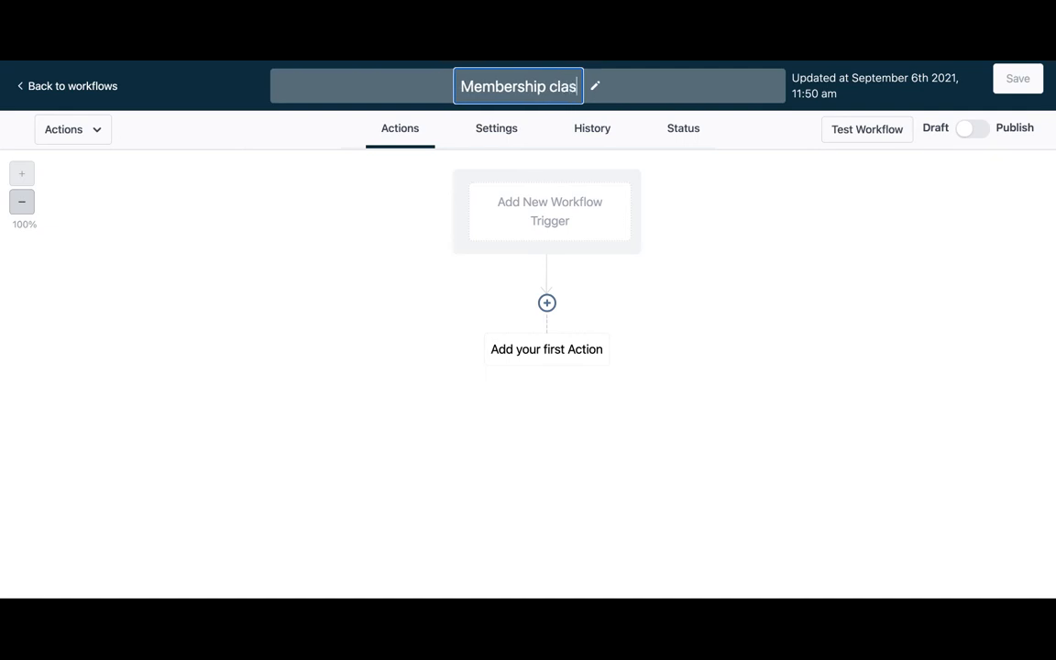
pyautogui.write('s HsA')
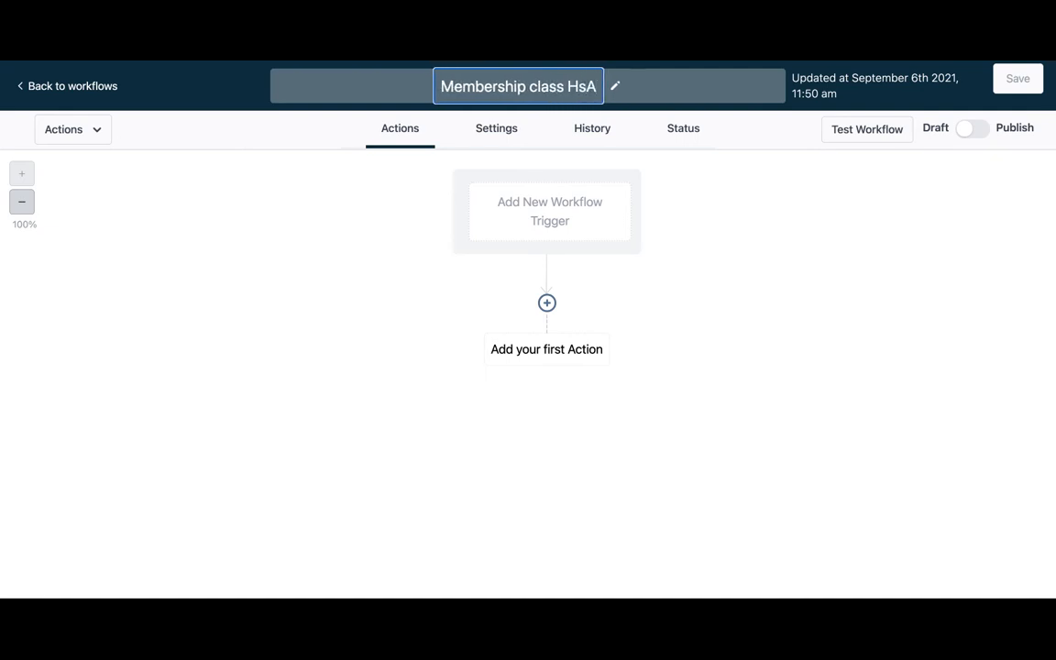
pyautogui.press('BackSpace')
pyautogui.write('a')
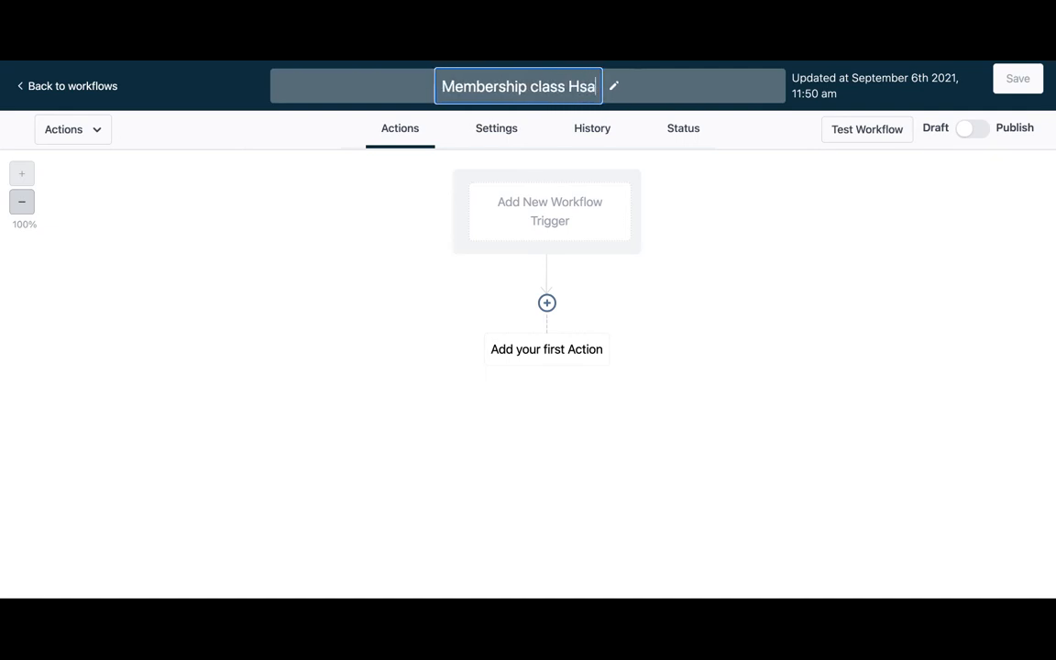
# Add a workflow trigger named 'when module 1 is finished'
pyautogui.click(517, 210)
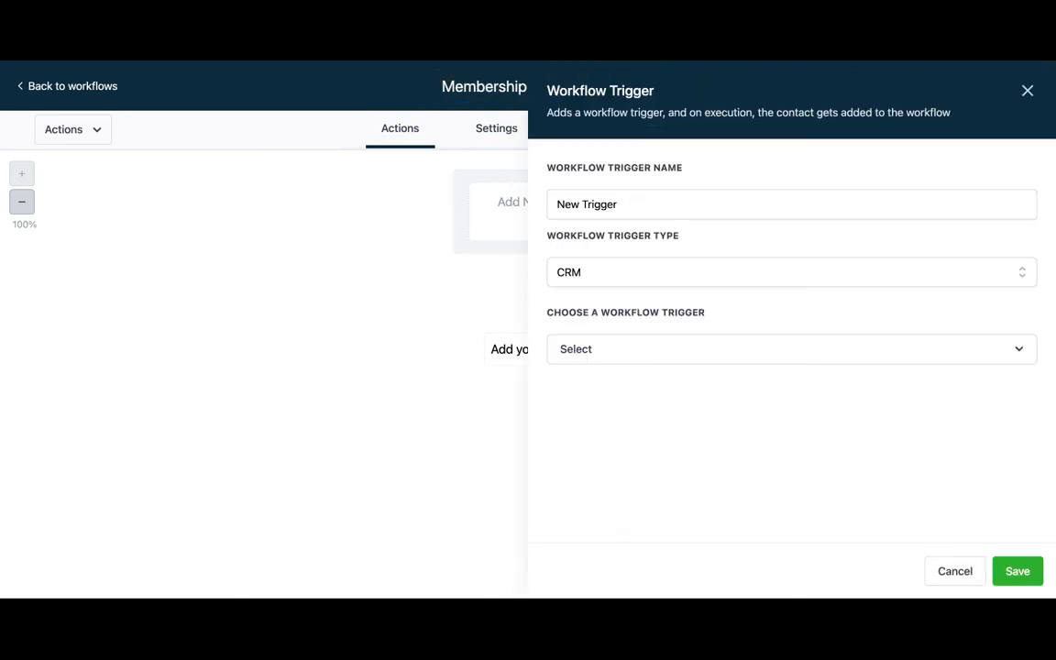
pyautogui.tripleClick(625, 199)
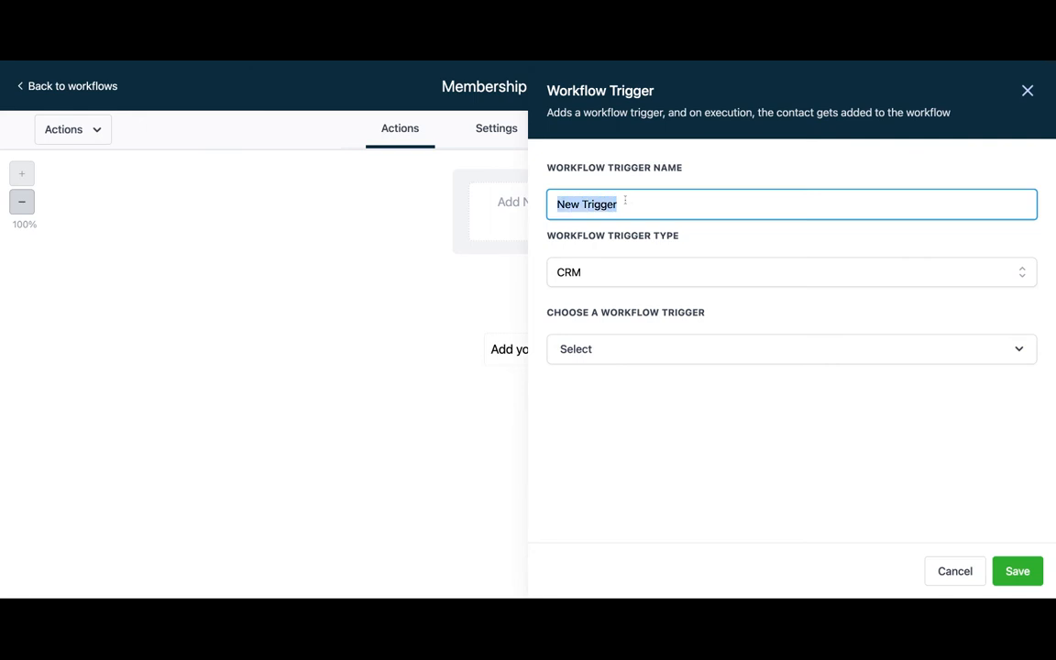
pyautogui.write('when')
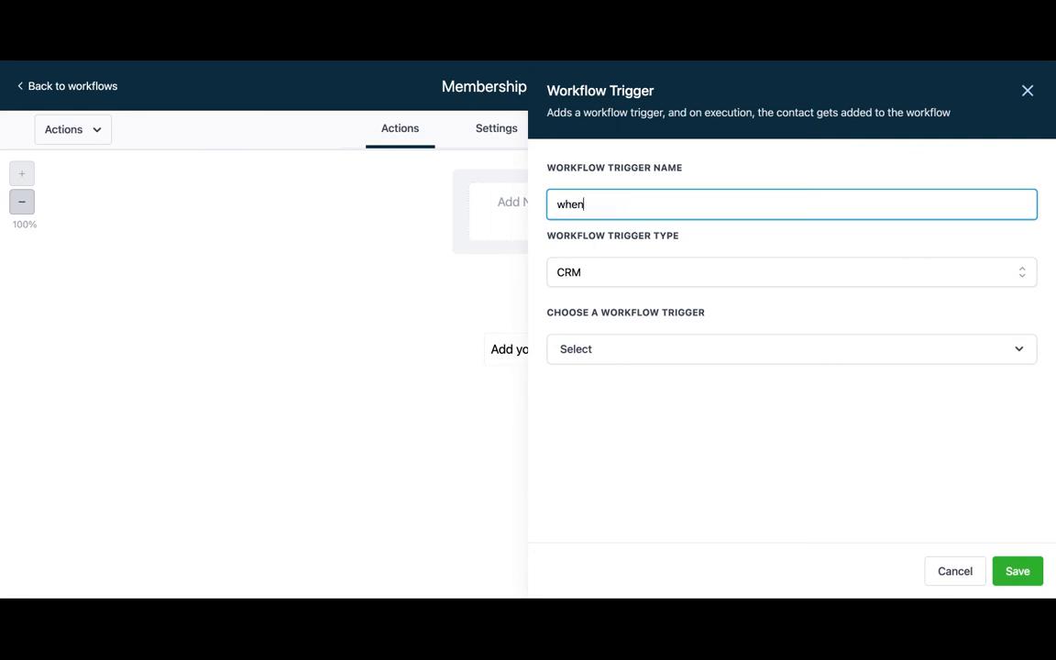
pyautogui.write(' module 1 is finished')
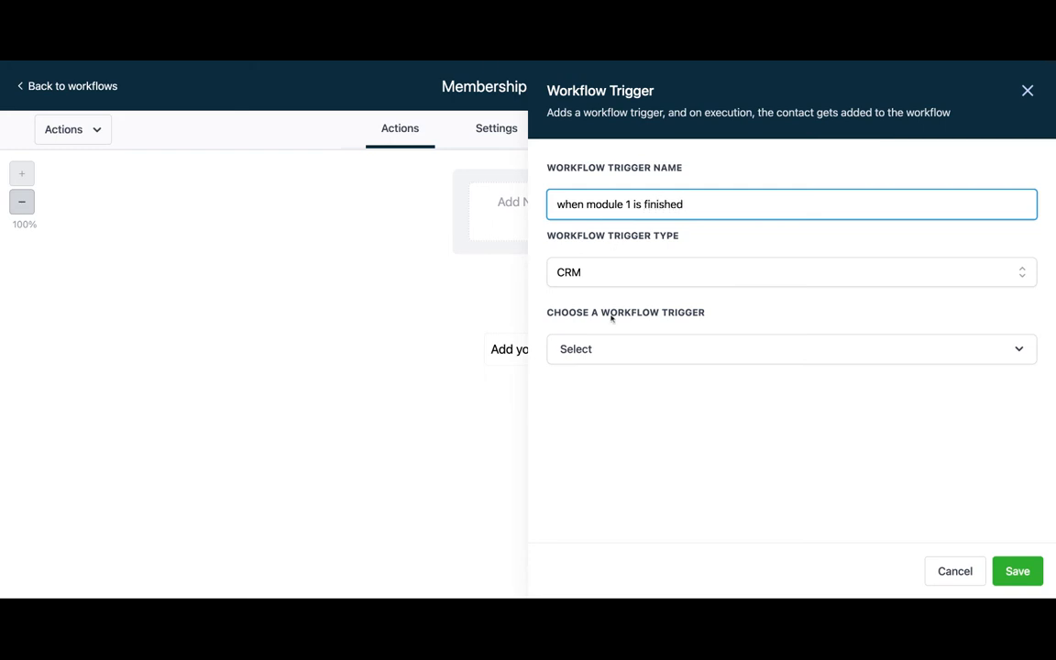
# Browse the workflow trigger choices down to the Membership triggers
pyautogui.click(613, 348)
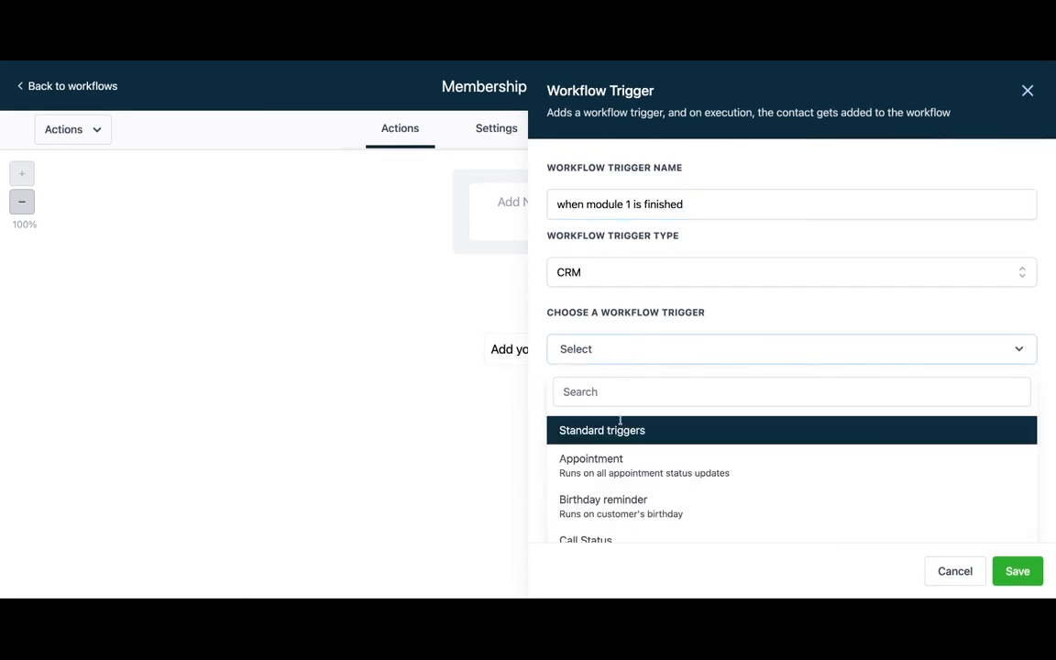
pyautogui.scroll(-3, 610, 490)
pyautogui.scroll(-2, 611, 495)
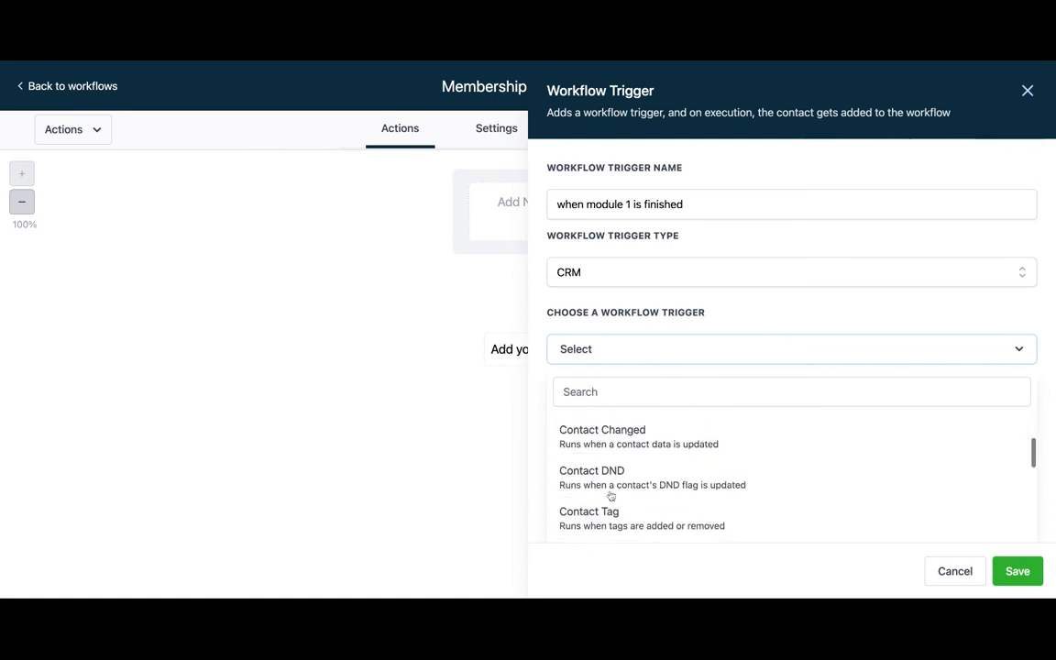
pyautogui.scroll(-2, 611, 486)
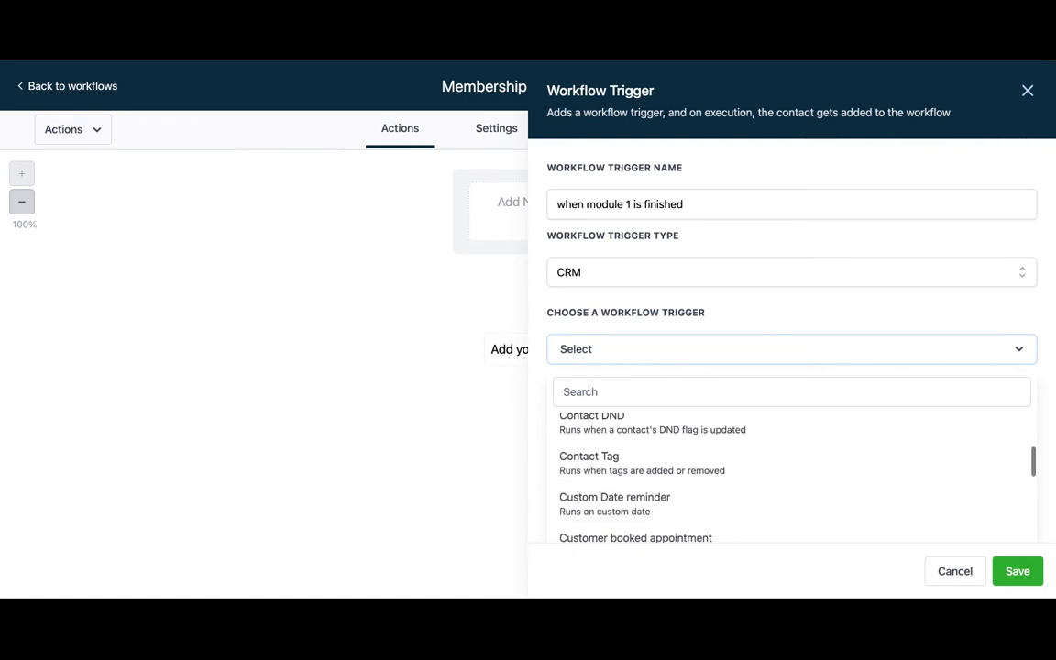
pyautogui.scroll(-3, 610, 486)
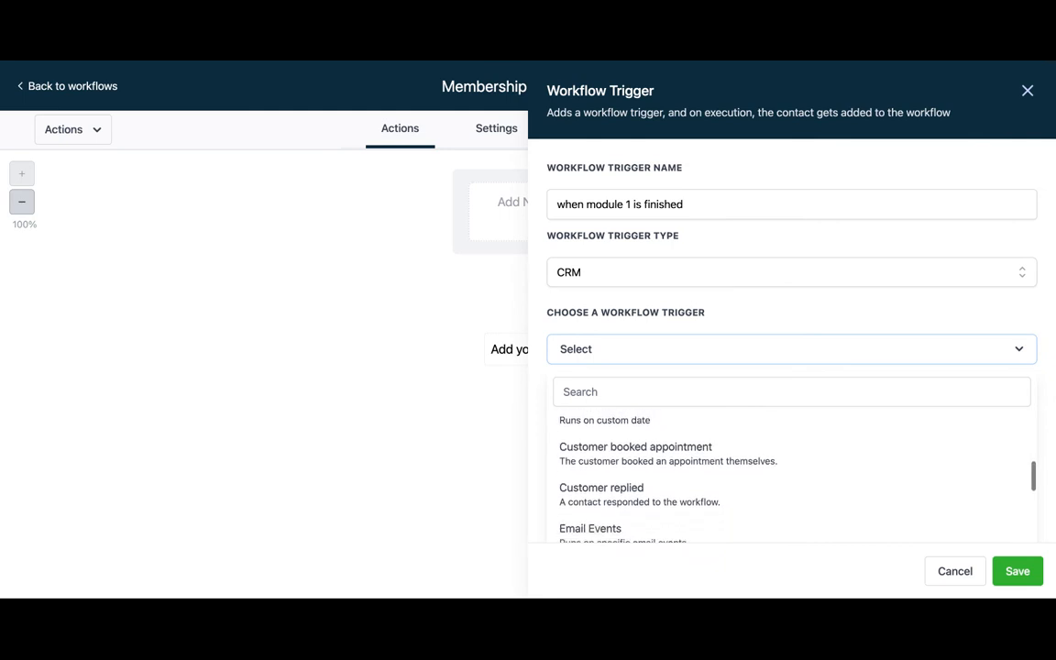
pyautogui.scroll(-4, 792, 472)
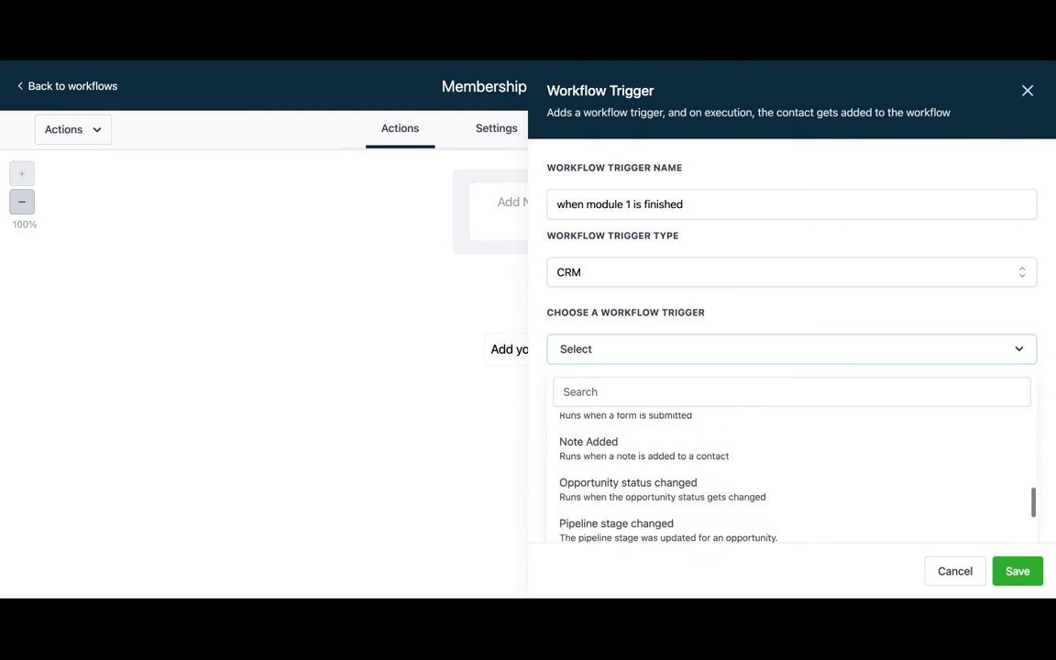
pyautogui.scroll(-2, 792, 467)
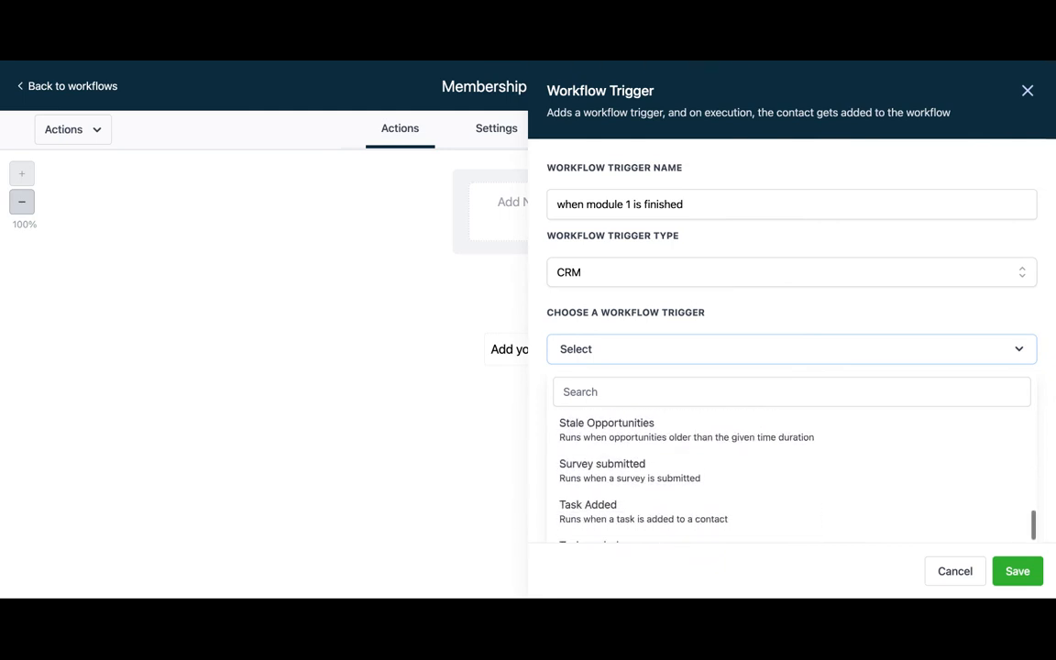
pyautogui.scroll(-2, 792, 472)
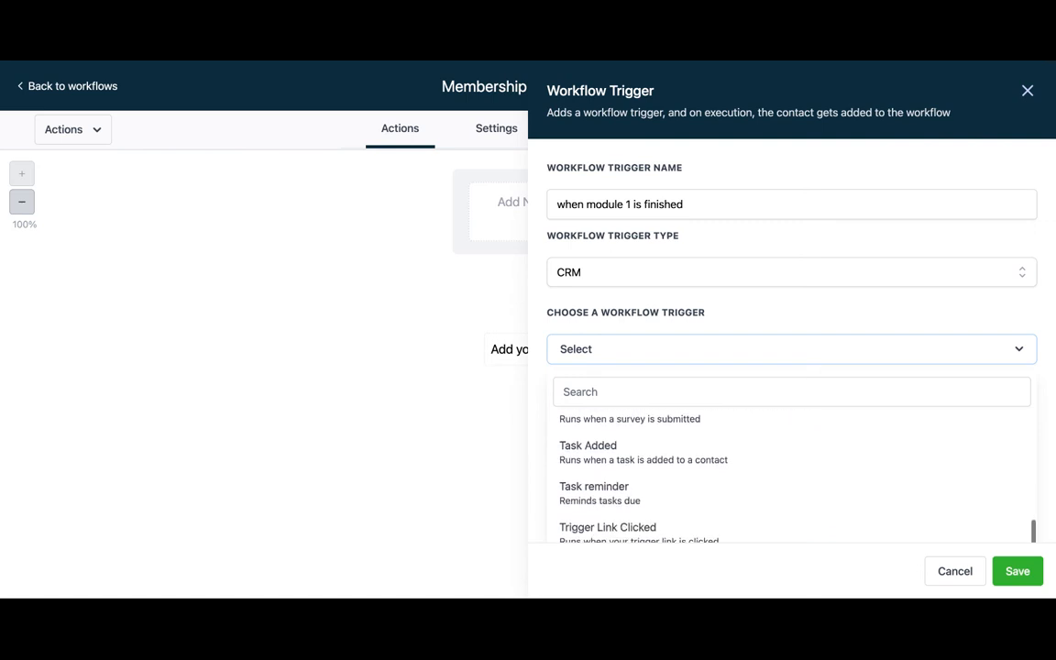
pyautogui.scroll(-4, 792, 472)
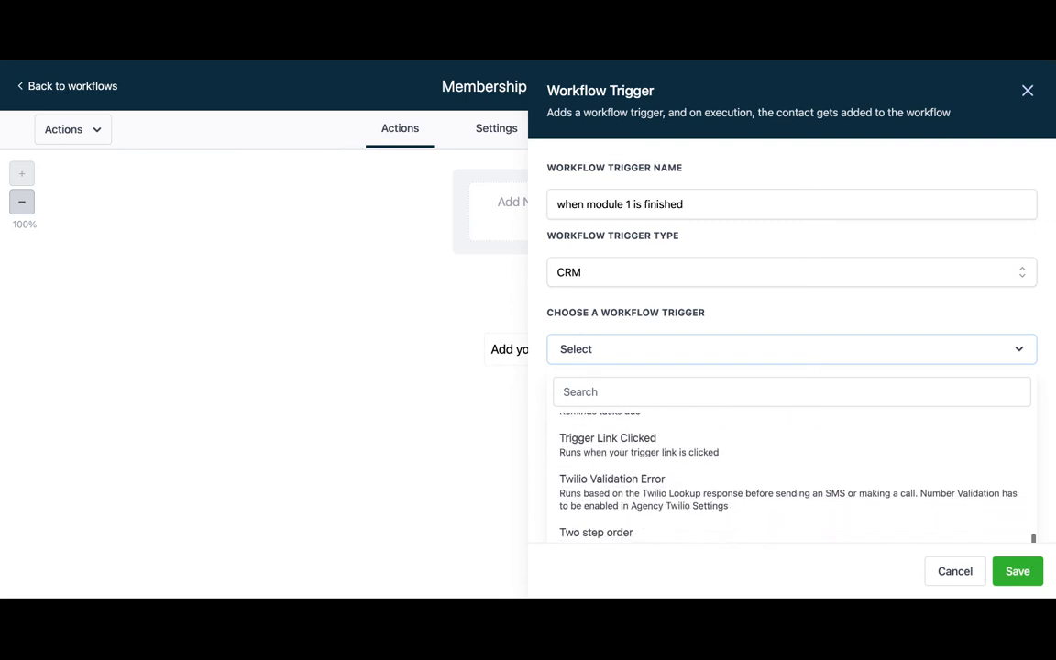
pyautogui.scroll(-1, 623, 462)
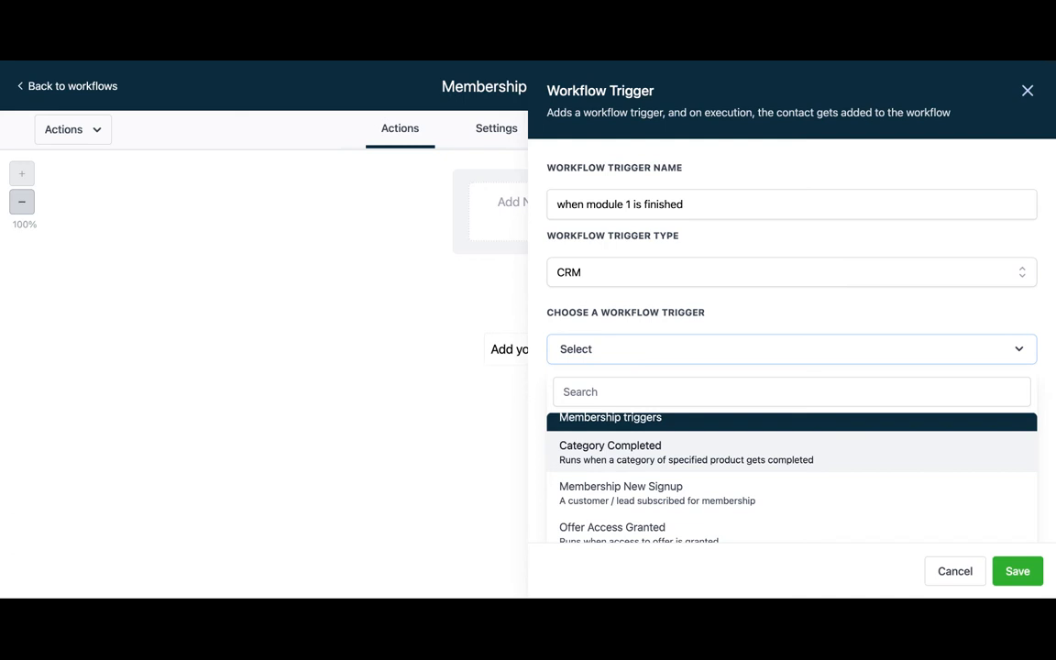
# Set the trigger to Category Completed, filtered to product The Ultimate Stage Hypnosis Class
pyautogui.click(622, 453)
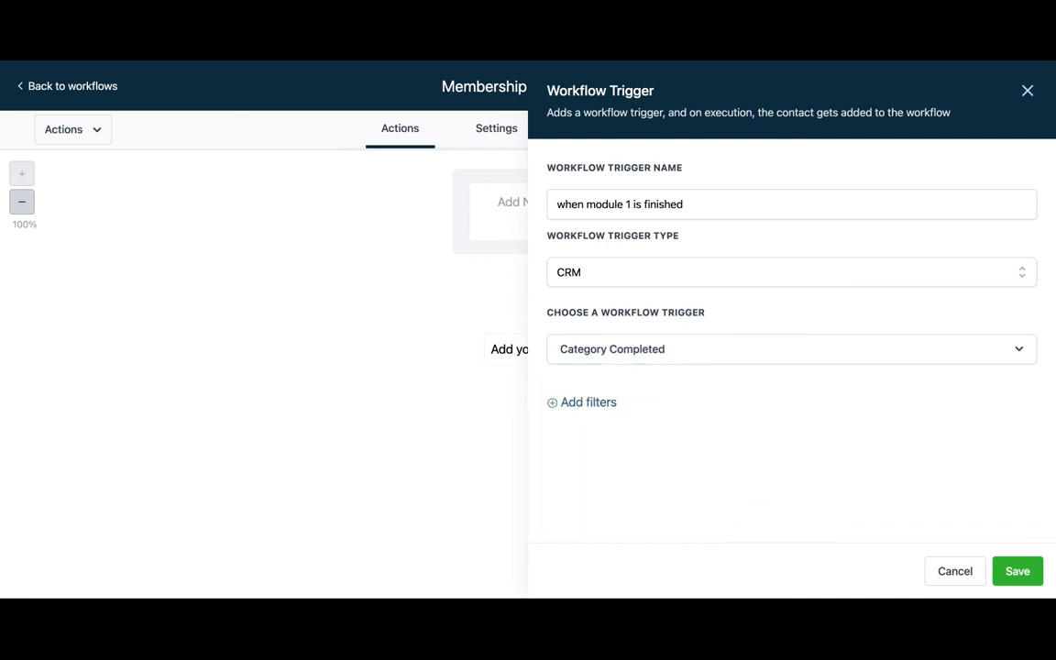
pyautogui.click(587, 405)
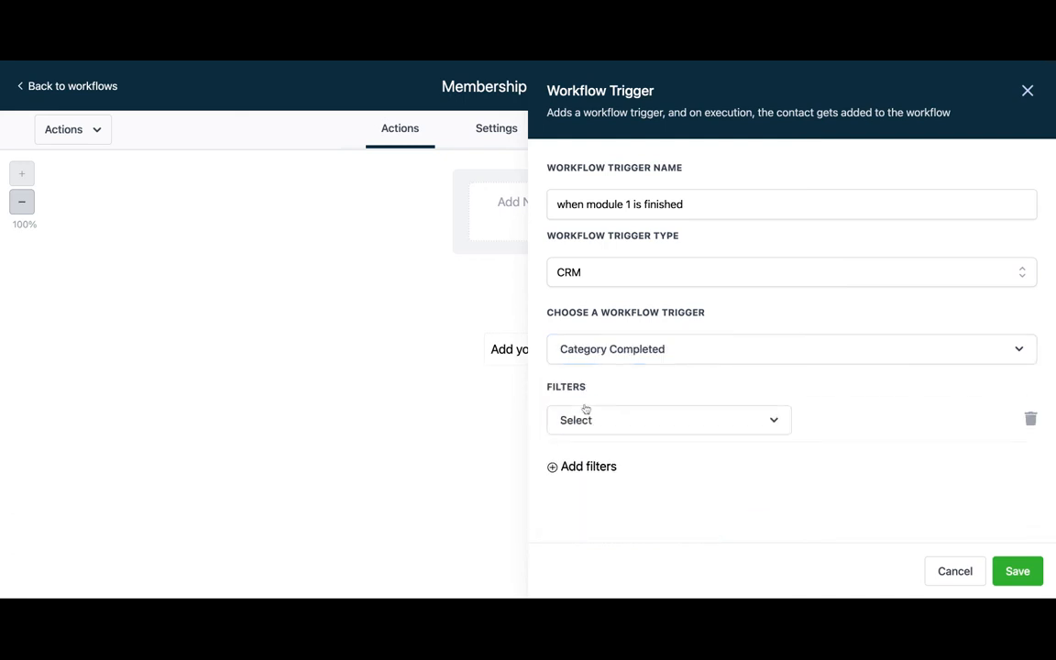
pyautogui.click(606, 421)
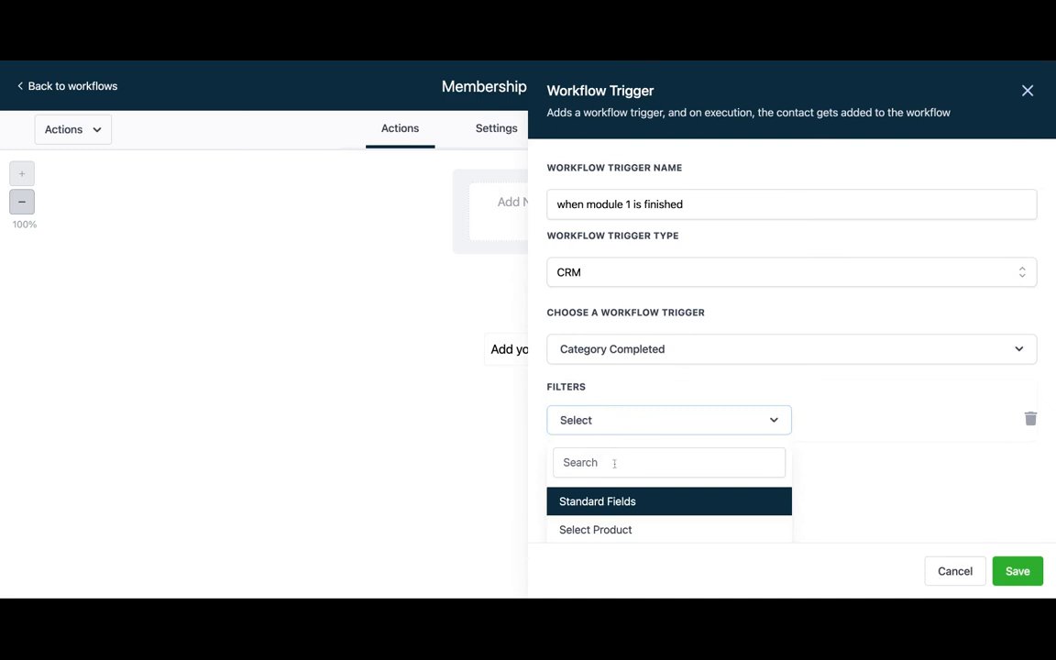
pyautogui.scroll(-1, 612, 481)
pyautogui.click(611, 497)
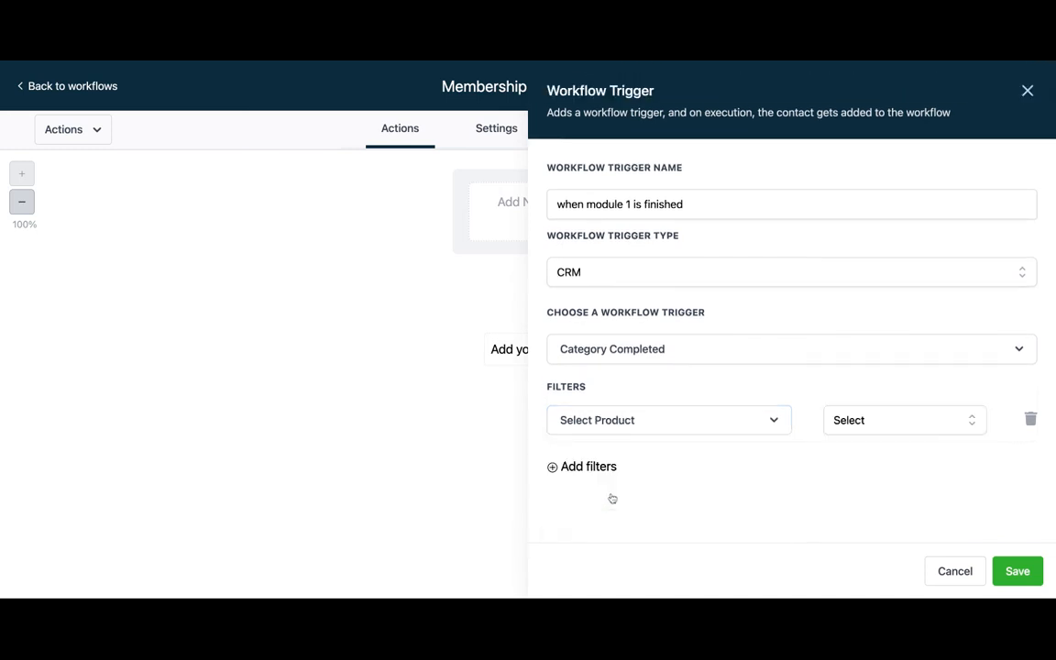
pyautogui.click(871, 419)
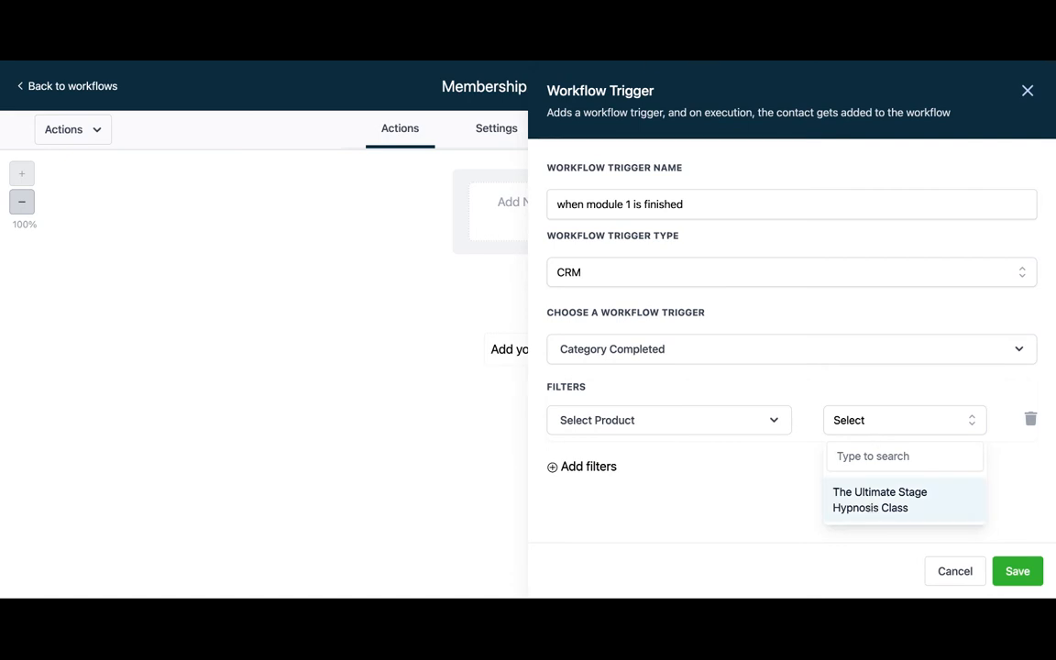
pyautogui.click(876, 497)
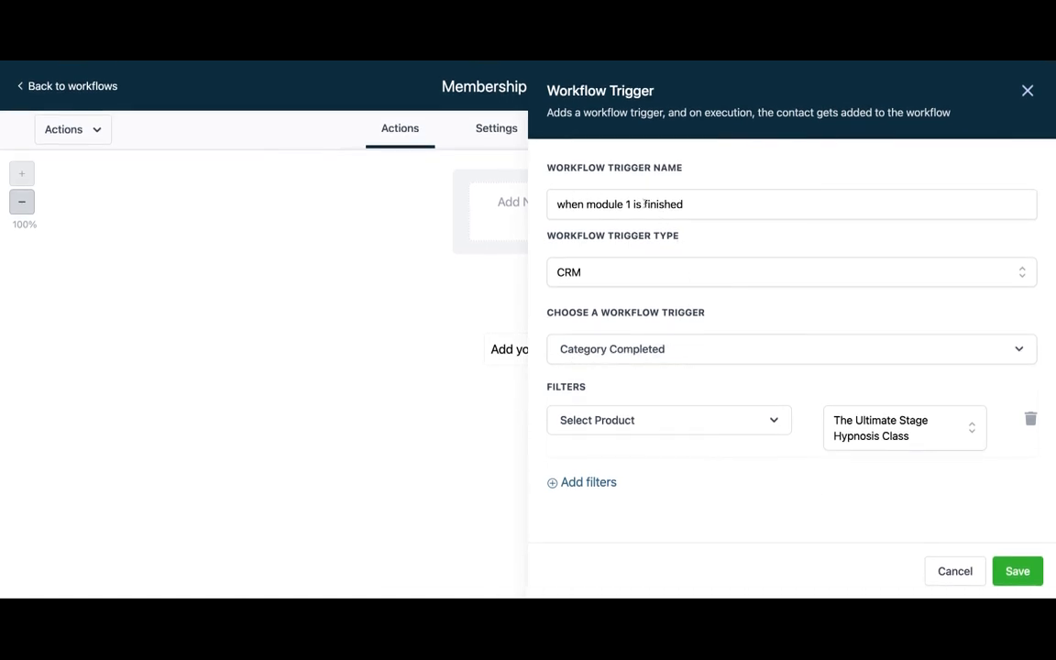
# Add a Select Category filter set to Module 1: Start Here
pyautogui.click(583, 483)
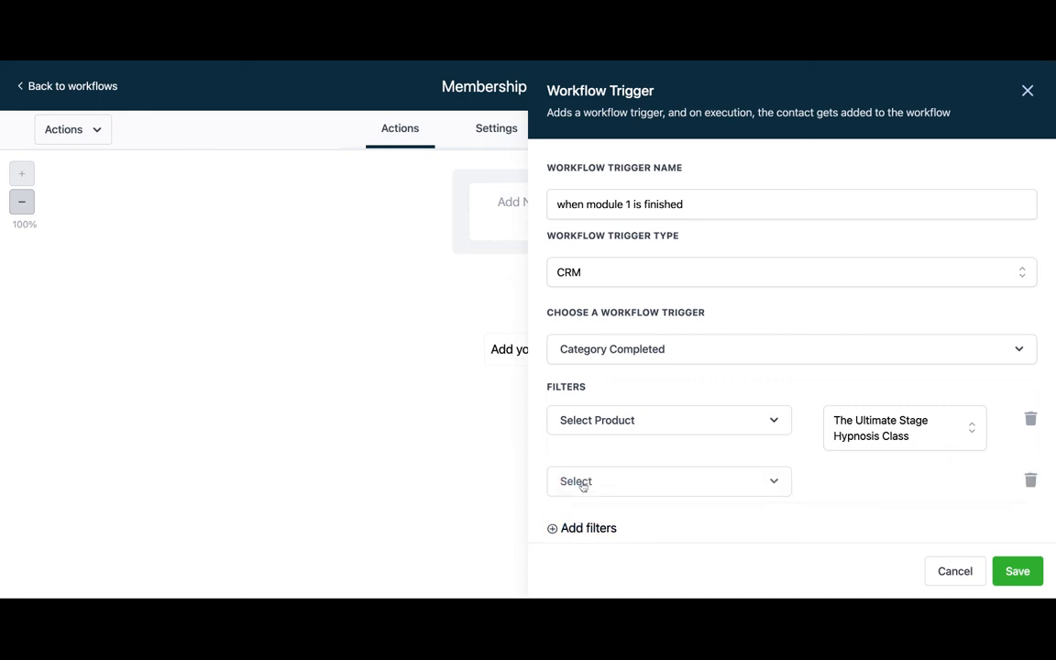
pyautogui.click(582, 483)
pyautogui.scroll(-3, 594, 490)
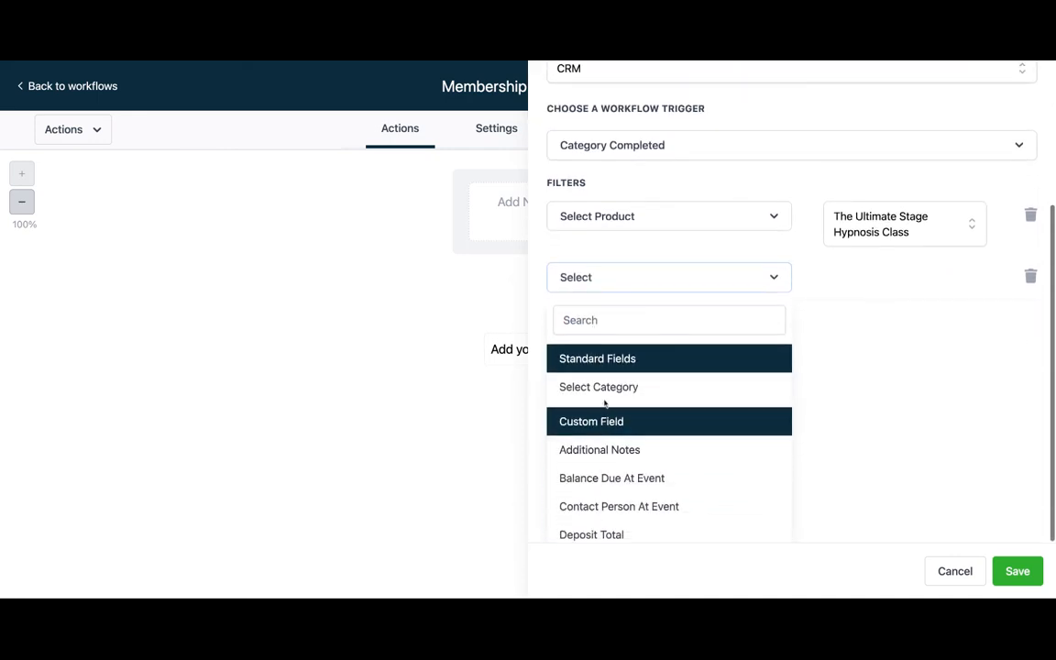
pyautogui.click(603, 390)
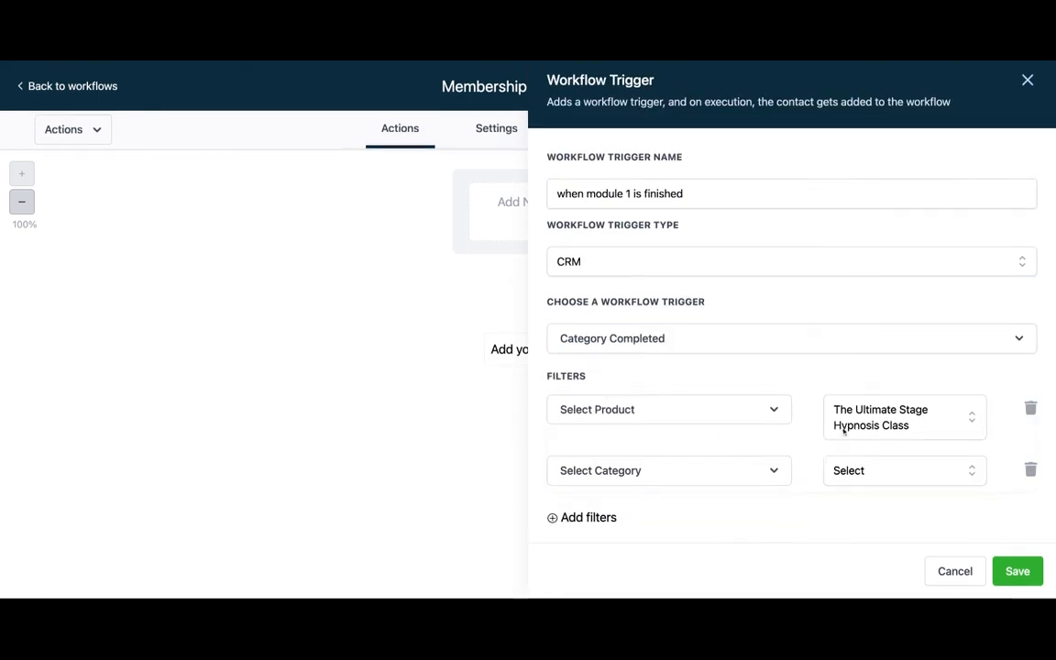
pyautogui.click(861, 470)
pyautogui.scroll(-1, 818, 485)
pyautogui.scroll(-3, 818, 486)
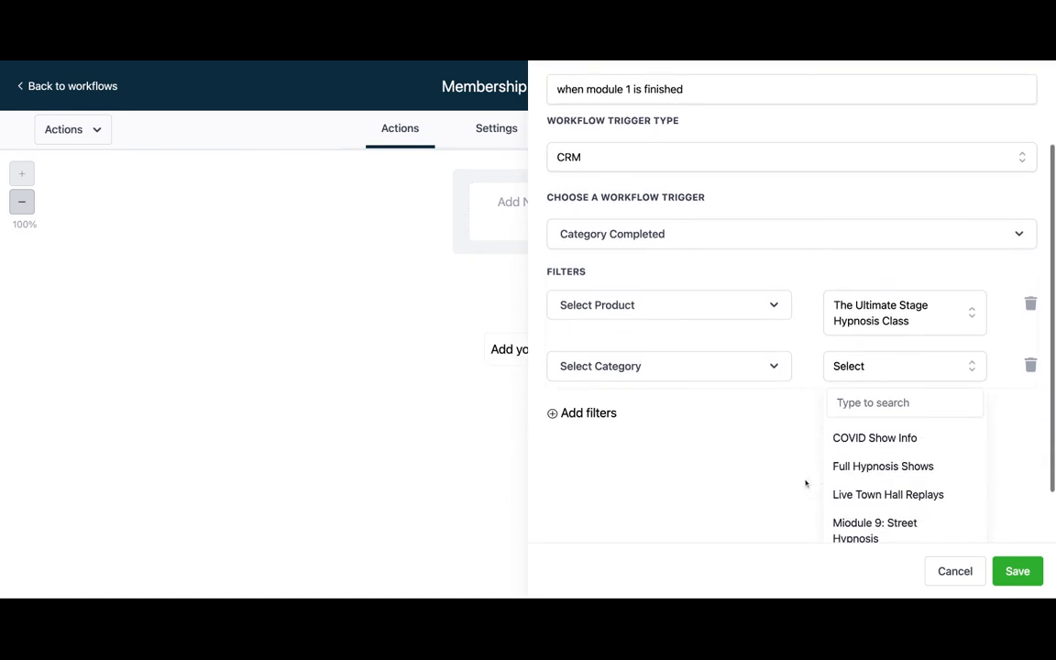
pyautogui.scroll(-1, 866, 473)
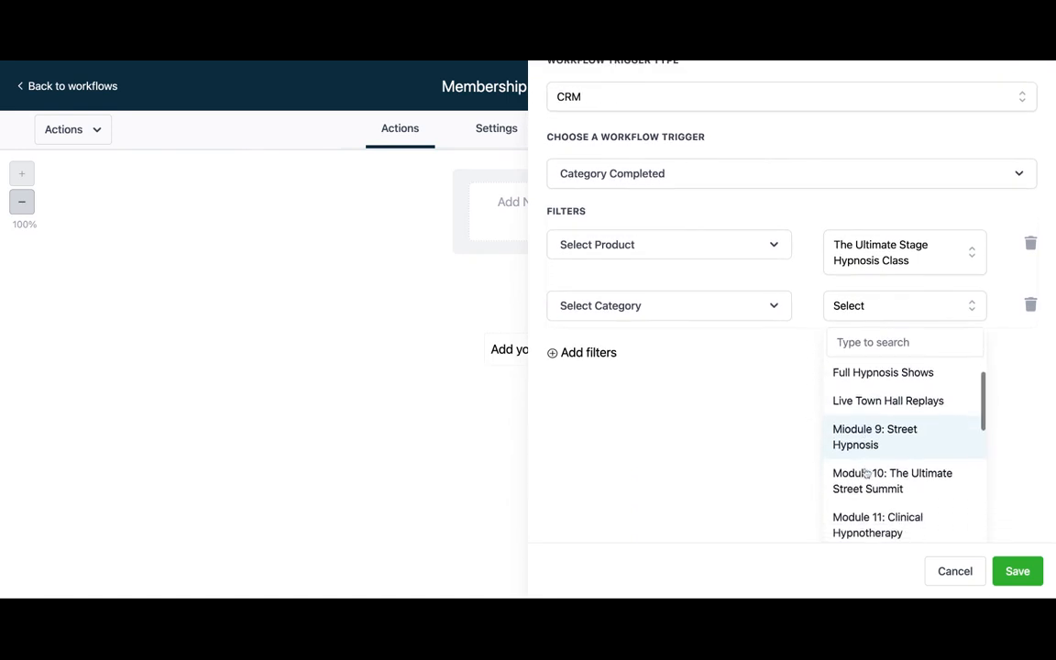
pyautogui.scroll(-3, 871, 429)
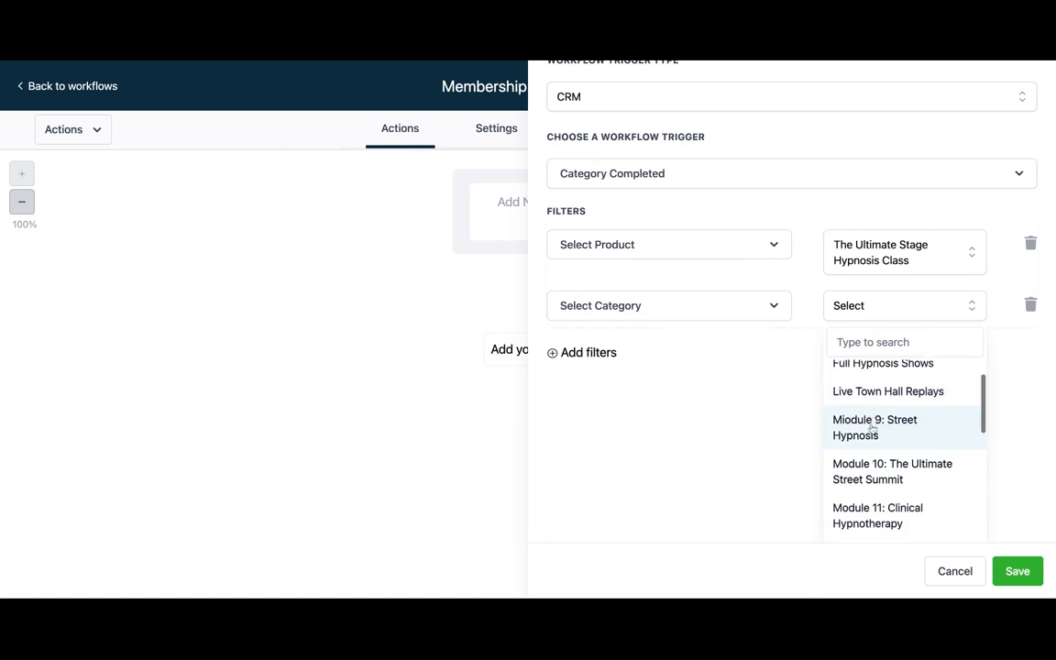
pyautogui.scroll(-2, 870, 477)
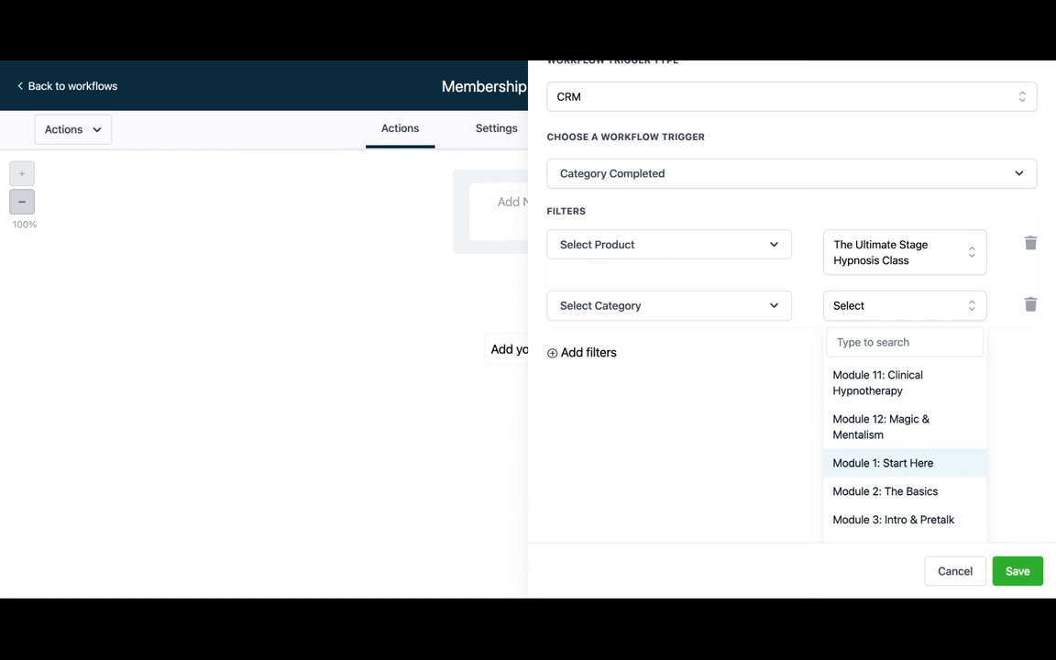
pyautogui.click(883, 463)
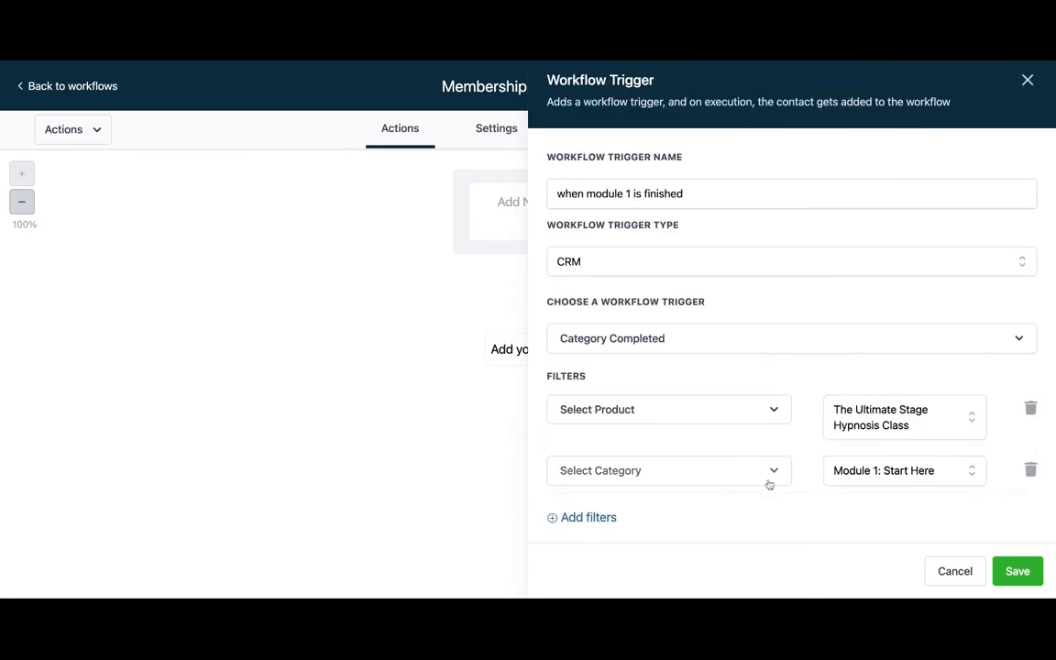
# Save the trigger and add a Send Email action beneath it
pyautogui.click(1015, 572)
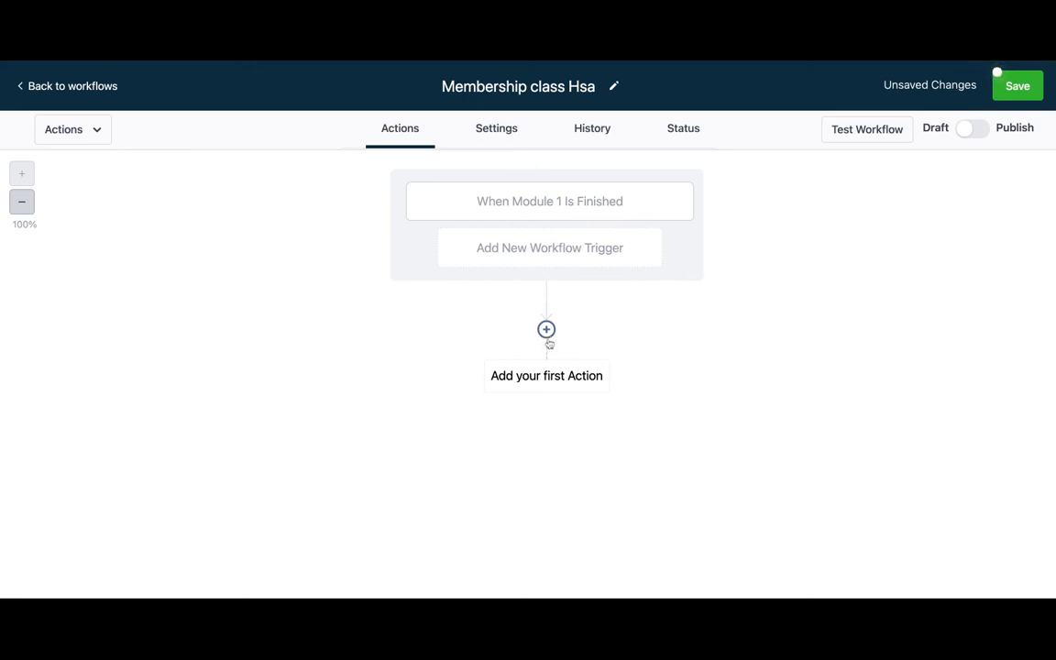
pyautogui.click(546, 330)
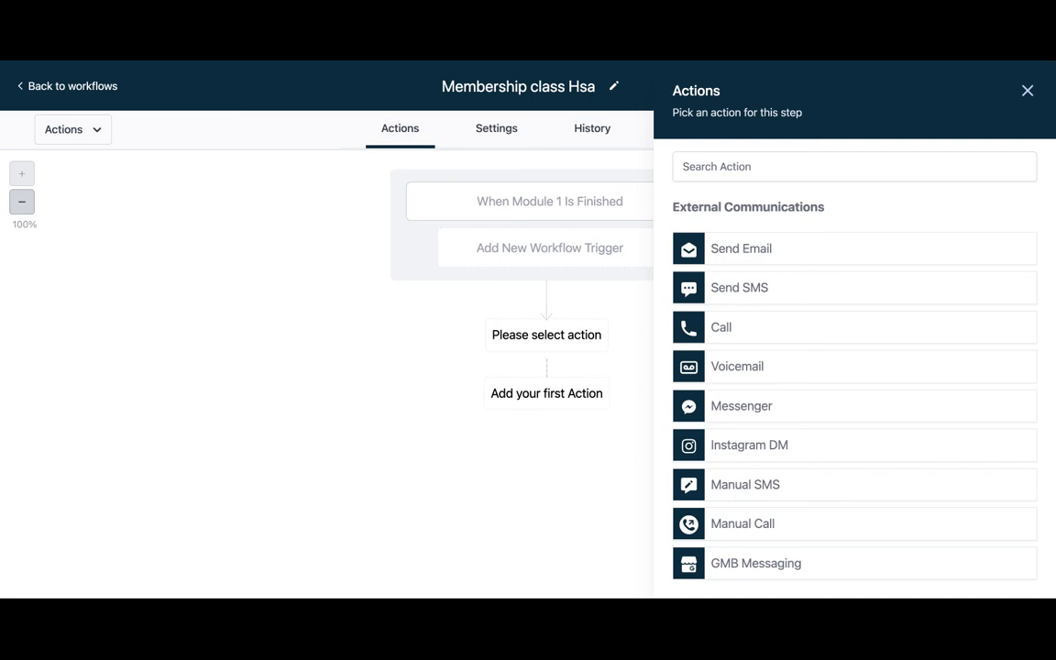
pyautogui.click(762, 253)
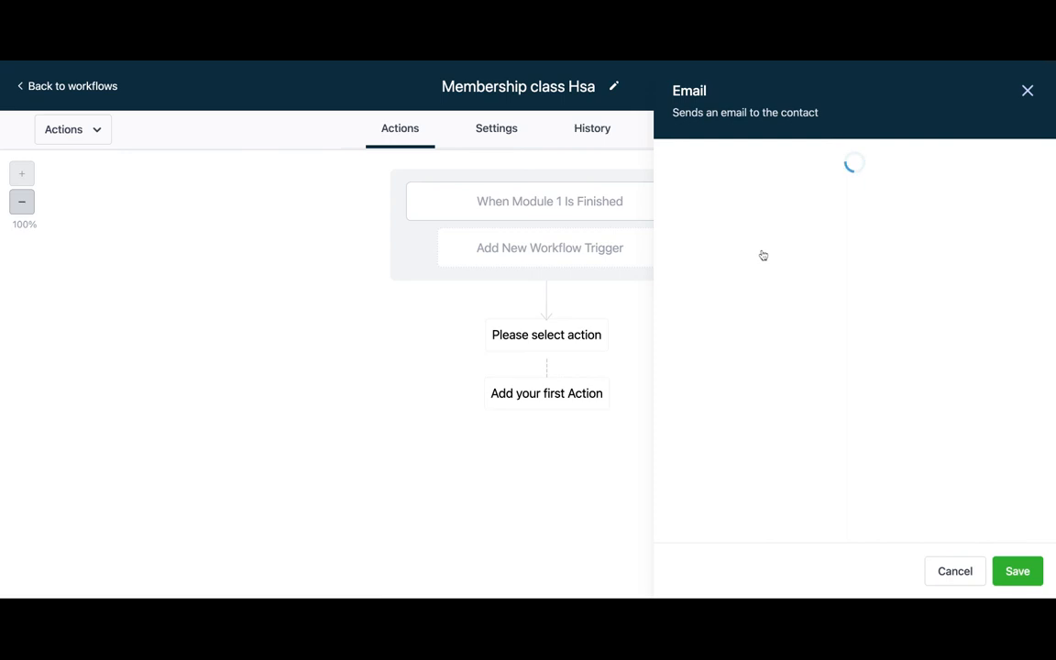
# Enter the sender's name, choose the autofilled sender e-mail, and set subject 'module 1 Complete'
pyautogui.click(738, 285)
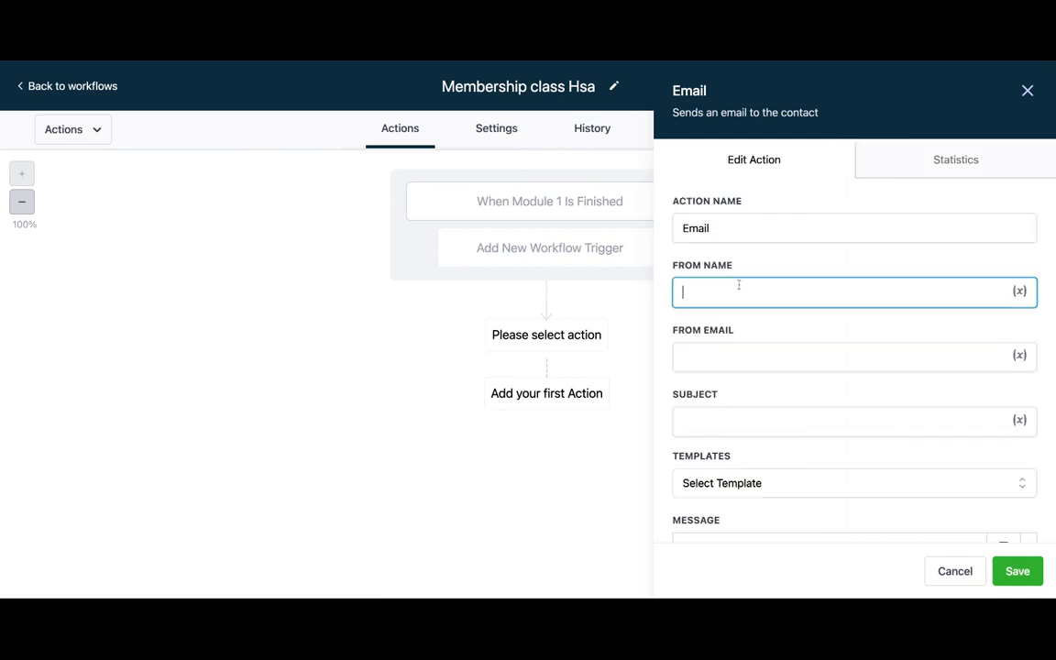
pyautogui.write('Richard barker')
pyautogui.click(722, 355)
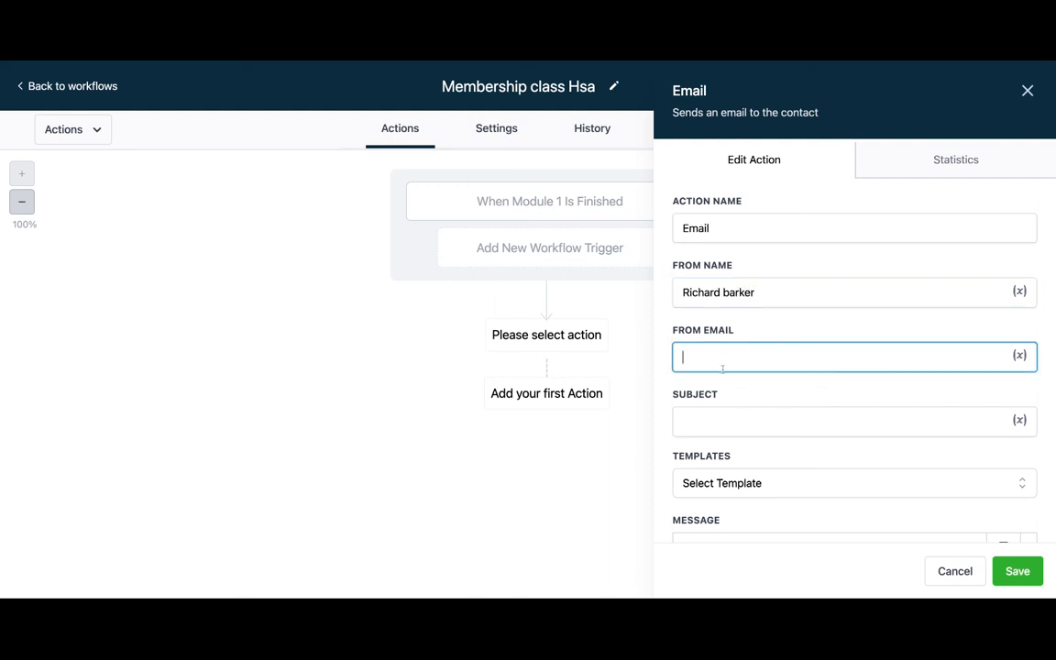
pyautogui.click(722, 376)
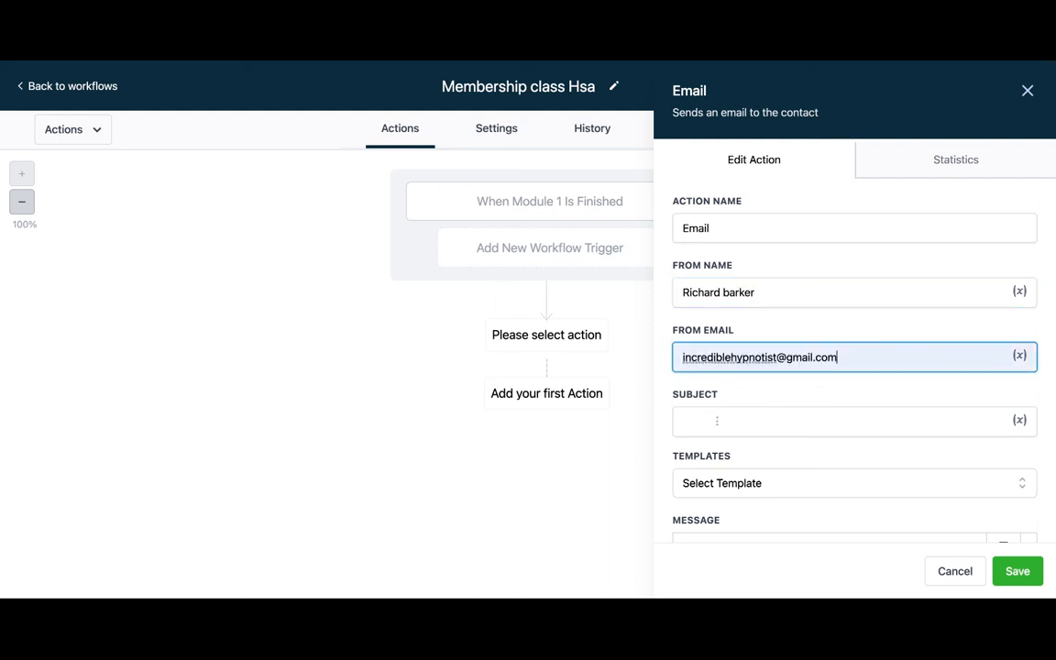
pyautogui.click(716, 421)
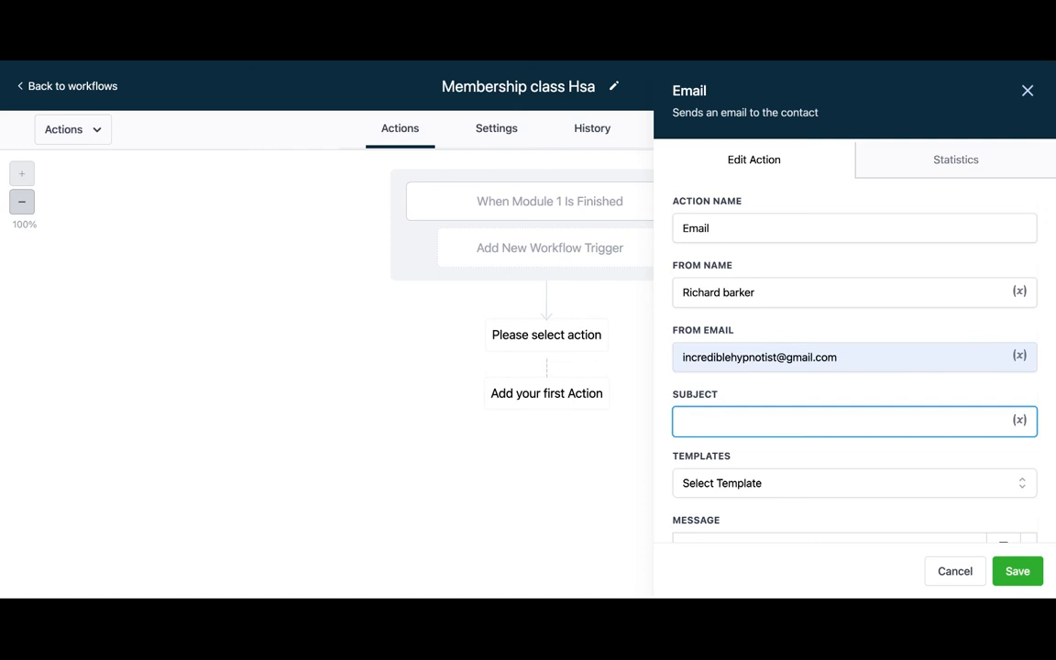
pyautogui.write('module 1 Complete')
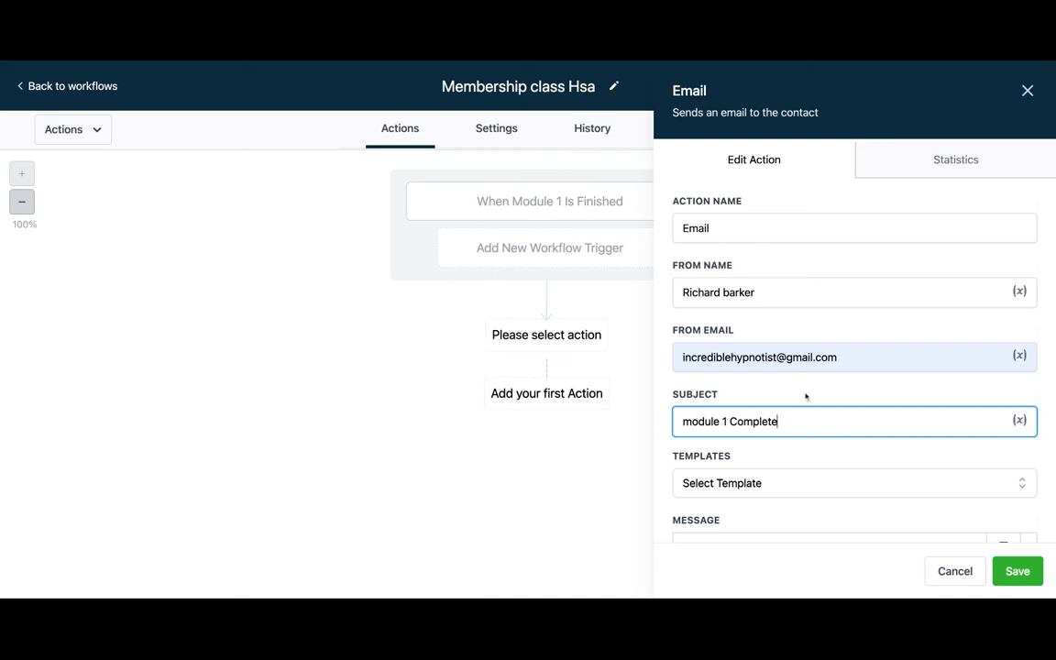
pyautogui.scroll(-2, 805, 396)
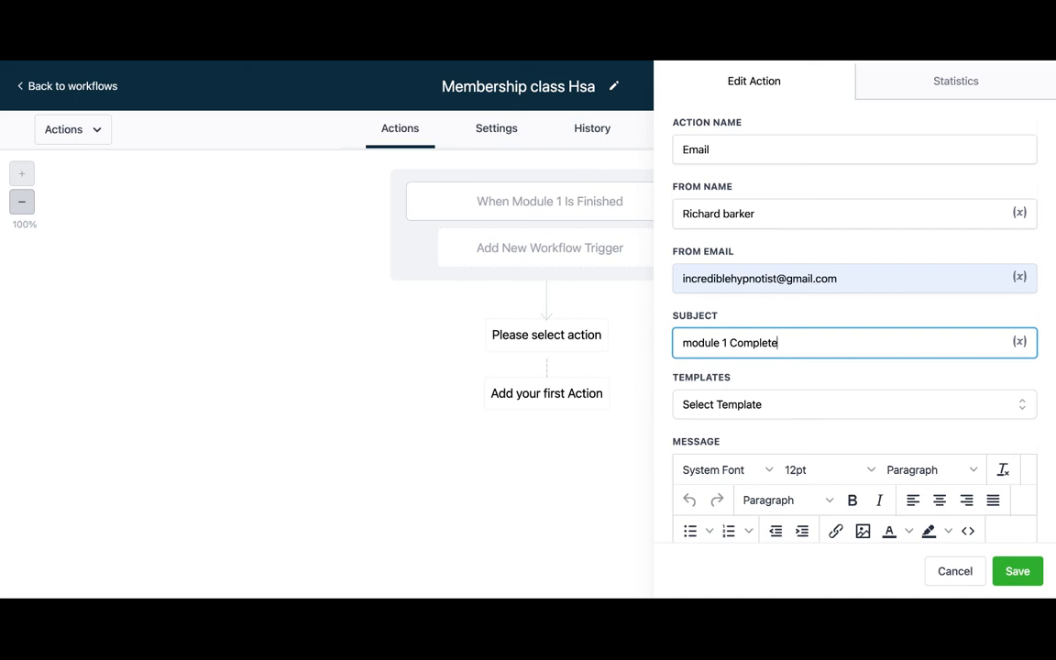
# Replace the subject's lowercase first letter with a capital M so it reads 'Module 1 Complete'
pyautogui.click(690, 343)
pyautogui.press('BackSpace')
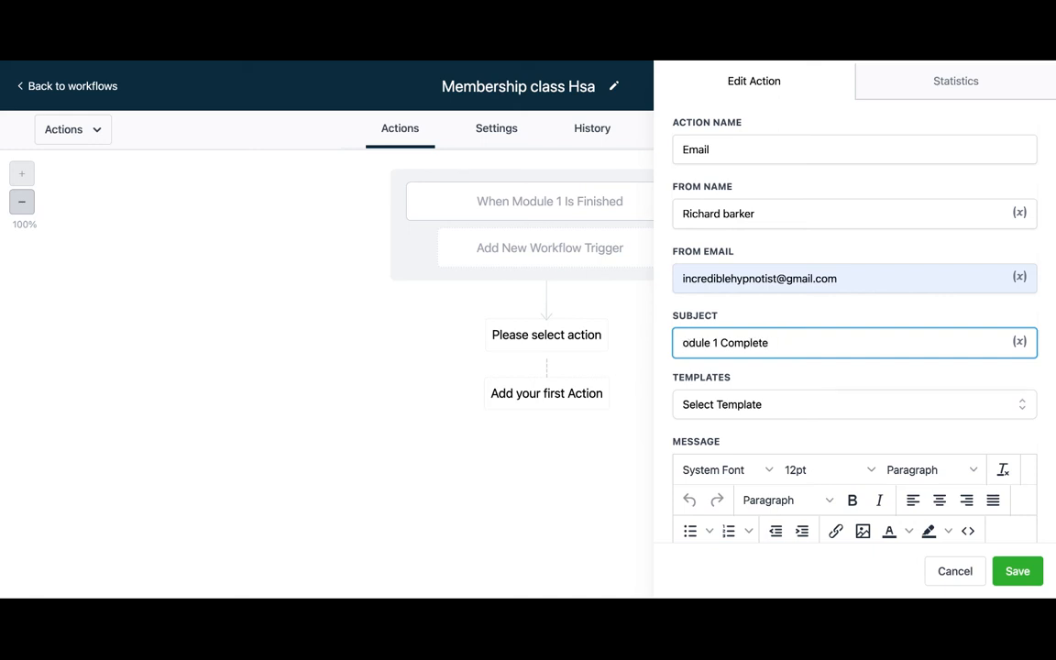
pyautogui.write('M')
pyautogui.scroll(-3, 786, 361)
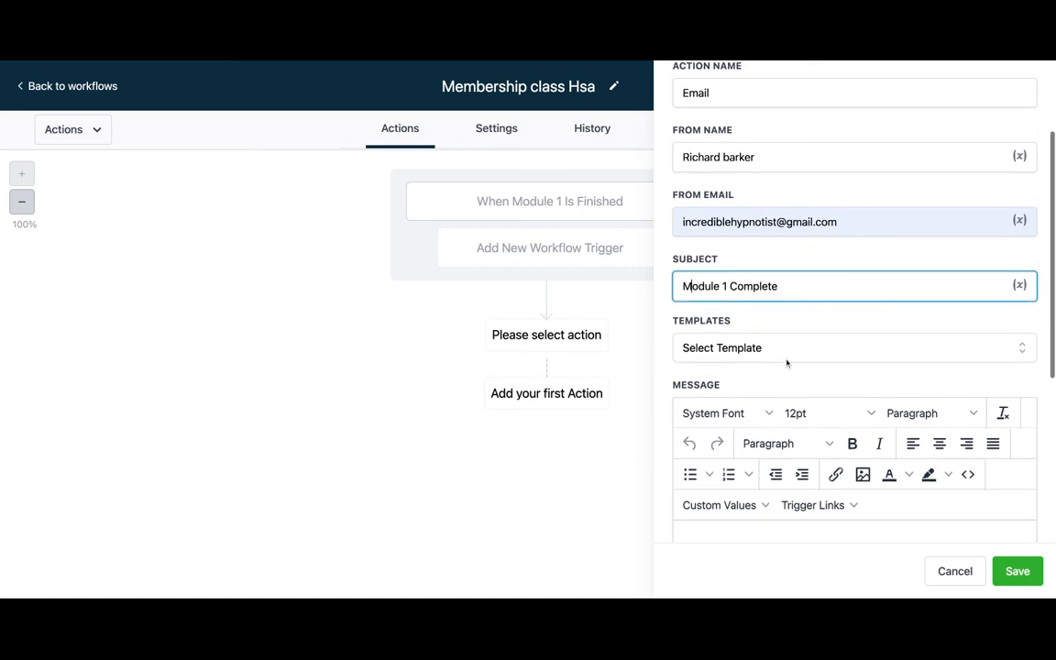
# Start the email body with the greeting 'Hey {First Name},' using the First Name personalisation value
pyautogui.click(733, 405)
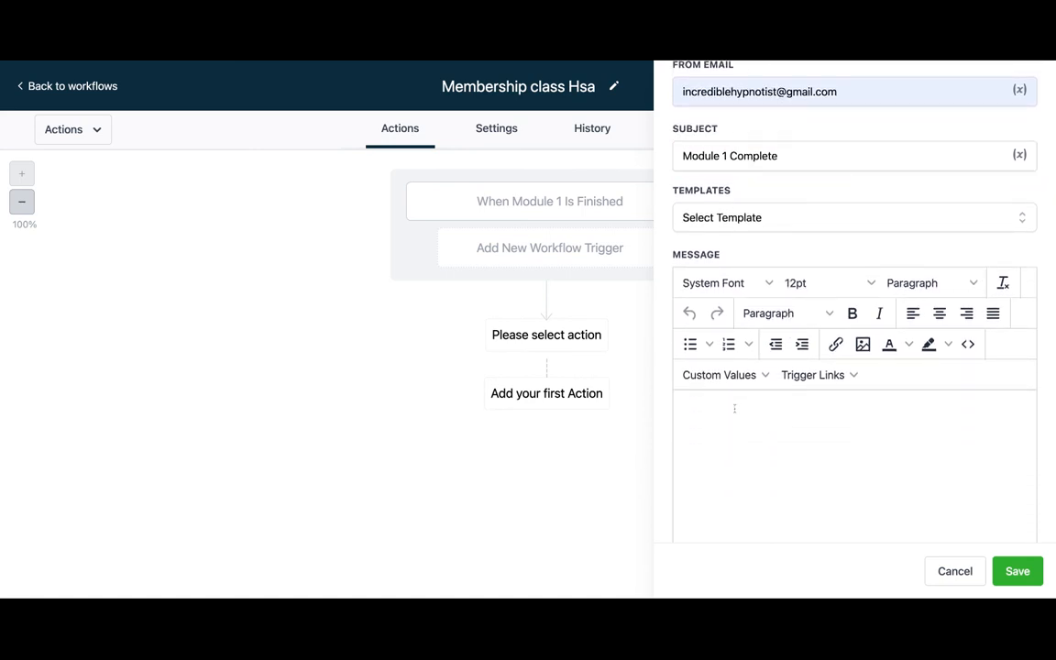
pyautogui.write('Hey')
pyautogui.click(765, 375)
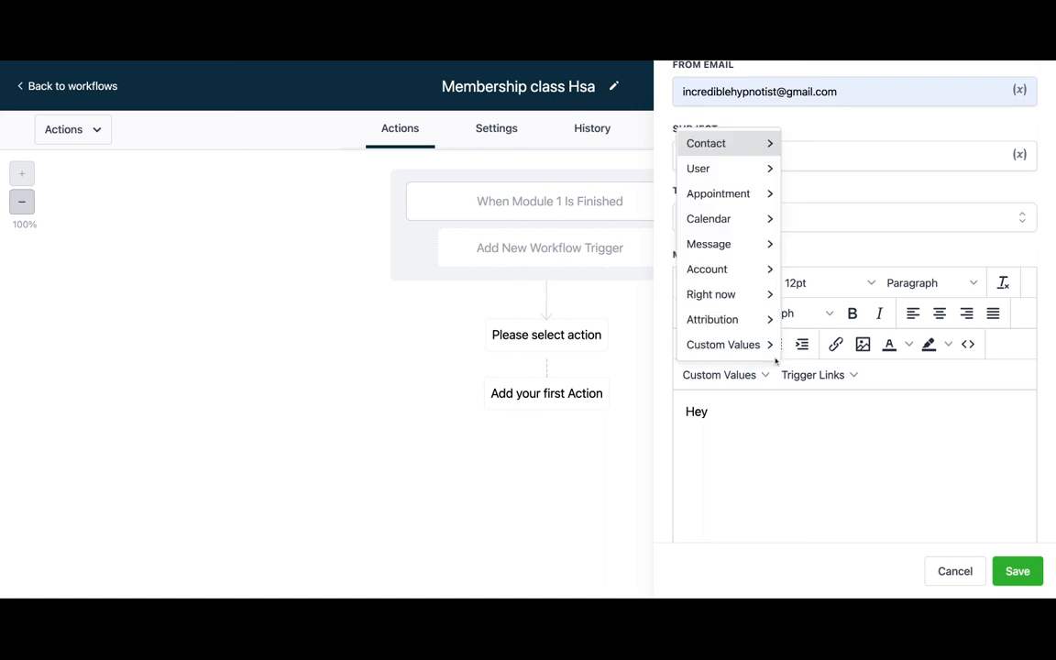
pyautogui.moveTo(756, 144)
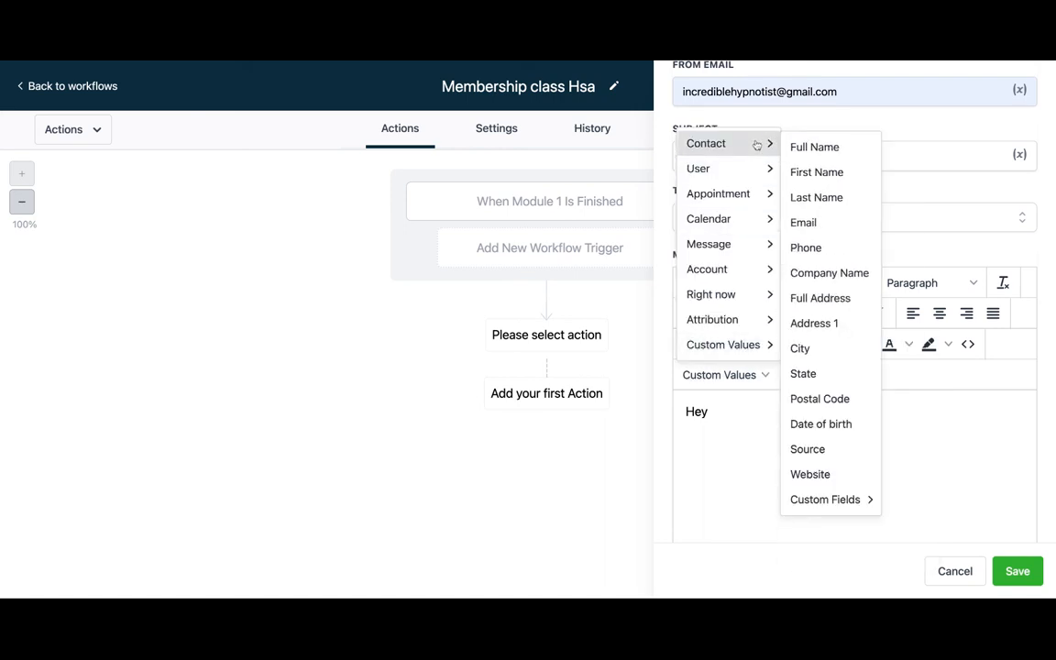
pyautogui.click(812, 174)
pyautogui.write(',')
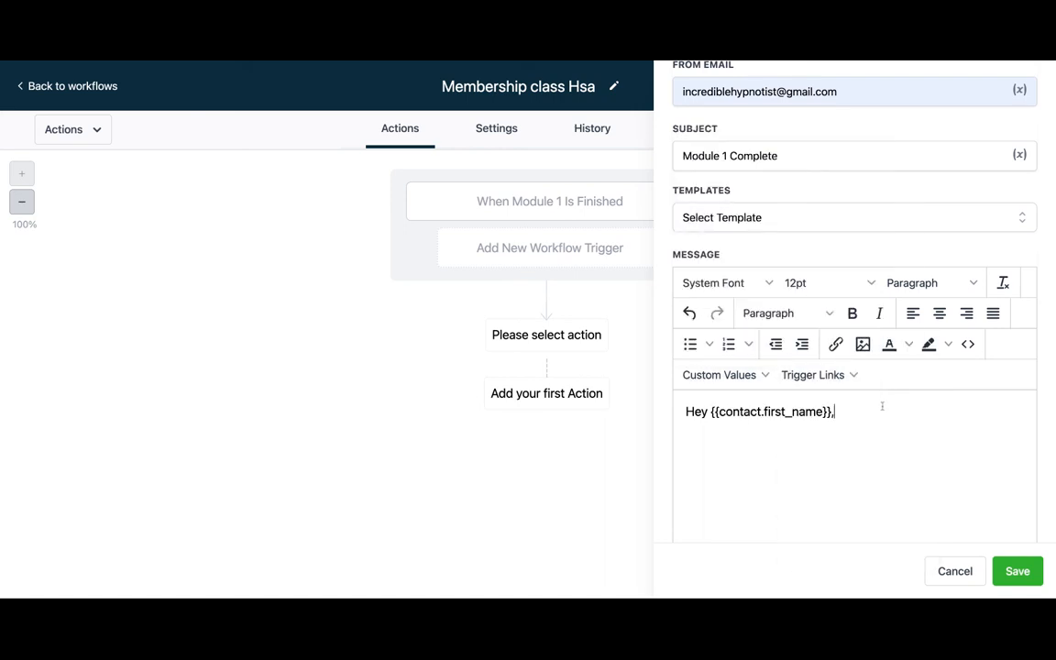
pyautogui.press('Return')
# Write the body congratulating completion of module 1 of the Hypnotist Stage Academy and inviting questions
pyautogui.write('Congrsatulations on ')
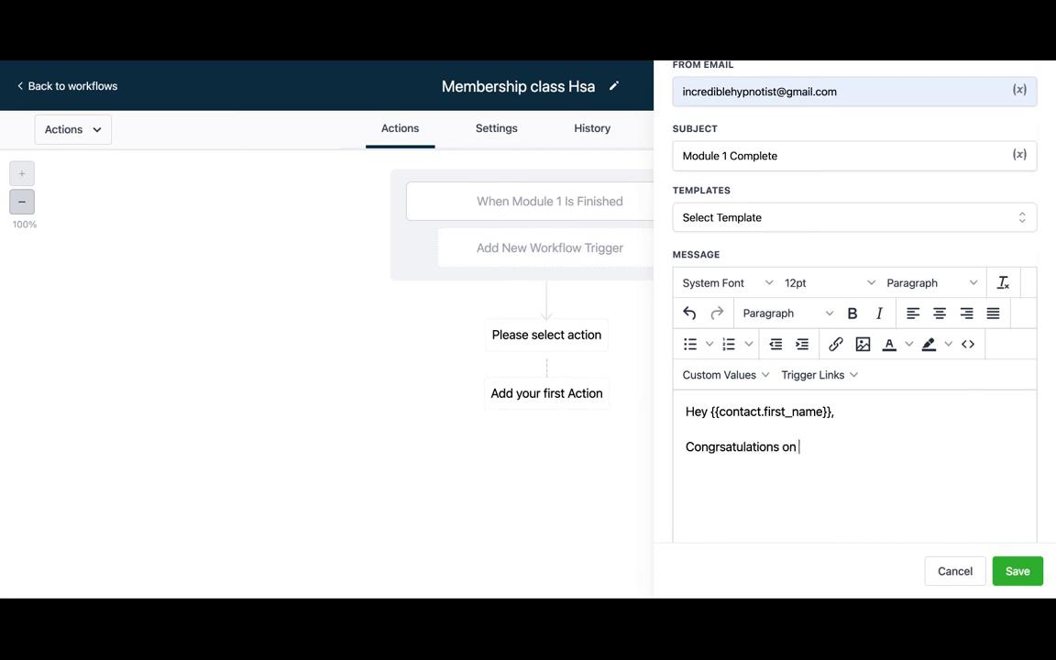
pyautogui.write('completing module ')
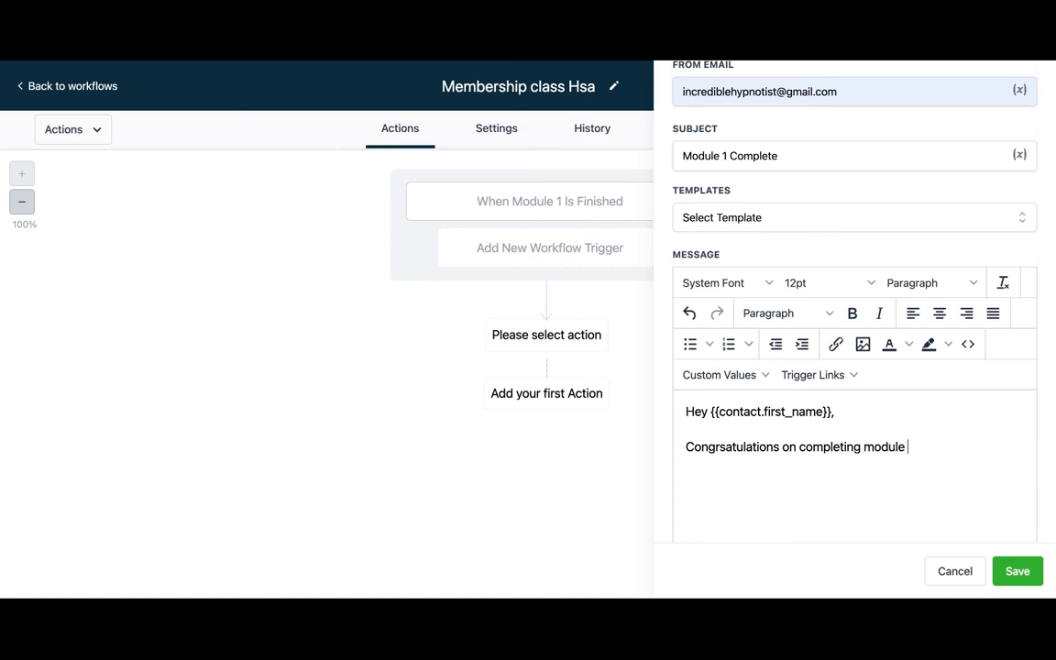
pyautogui.write('1 of the Hypnotist Stage ')
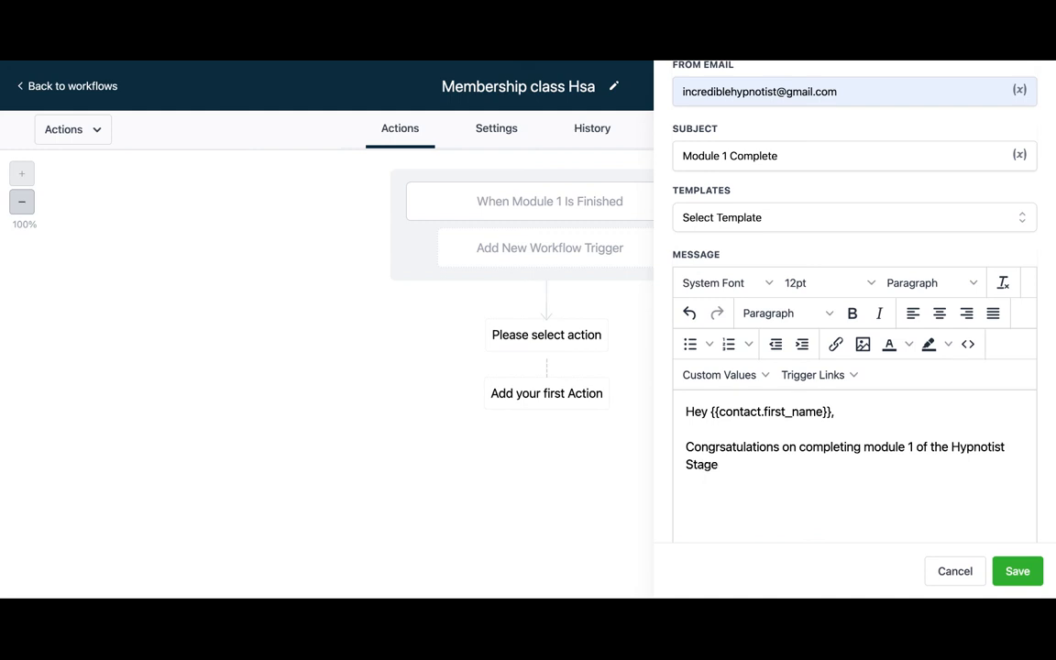
pyautogui.write('Academy, now go to ')
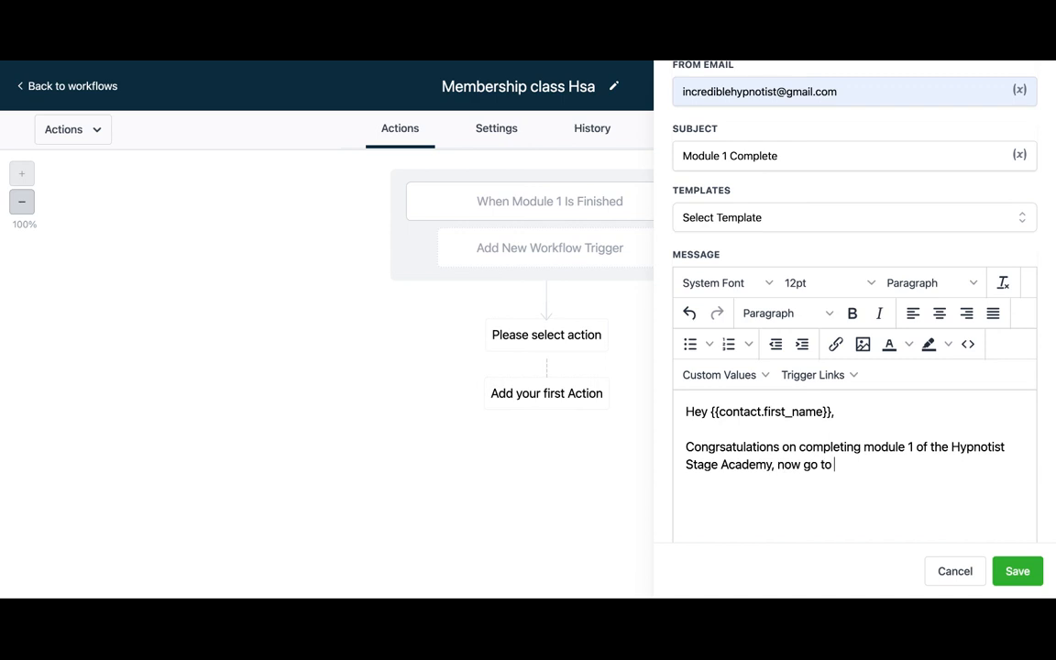
pyautogui.write('Module 23')
pyautogui.press('BackSpace')
pyautogui.write(',')
pyautogui.write(',')
pyautogui.write('.')
pyautogui.press('Return')
pyautogui.press('BackSpace')
pyautogui.press('Return')
pyautogui.press('Return')
pyautogui.write('Reach')
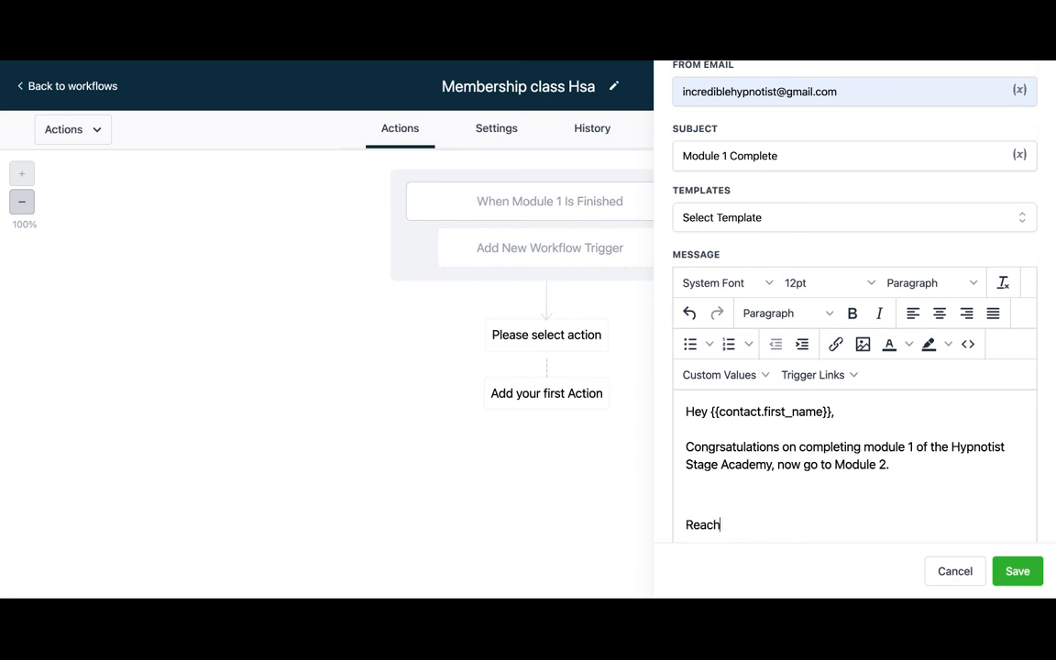
pyautogui.write(' out with any ques')
pyautogui.write('tions,')
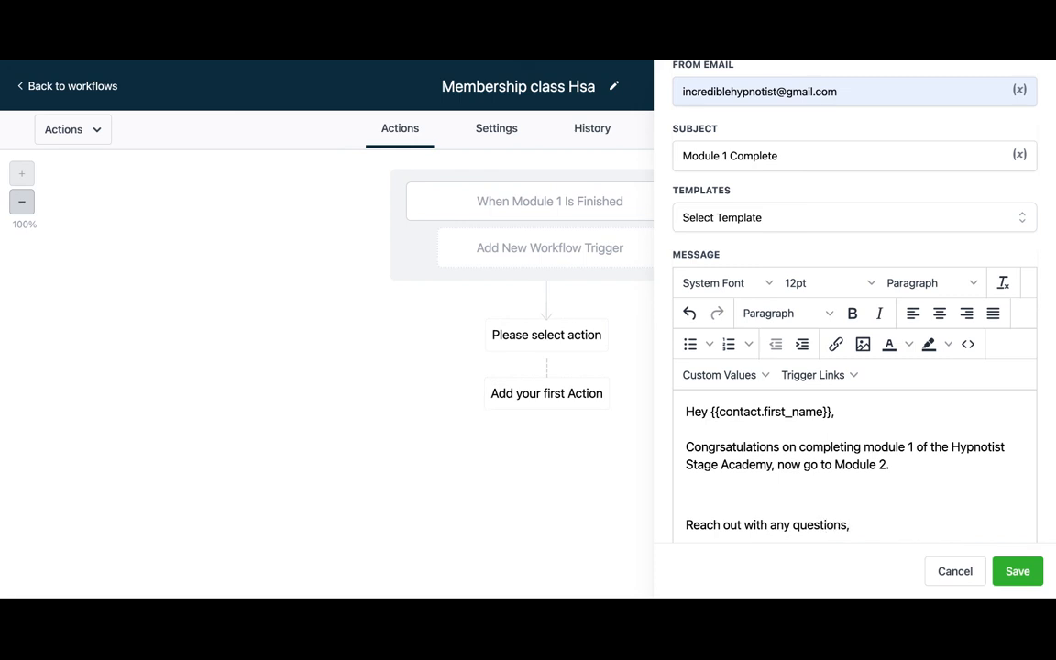
pyautogui.scroll(-2, 874, 464)
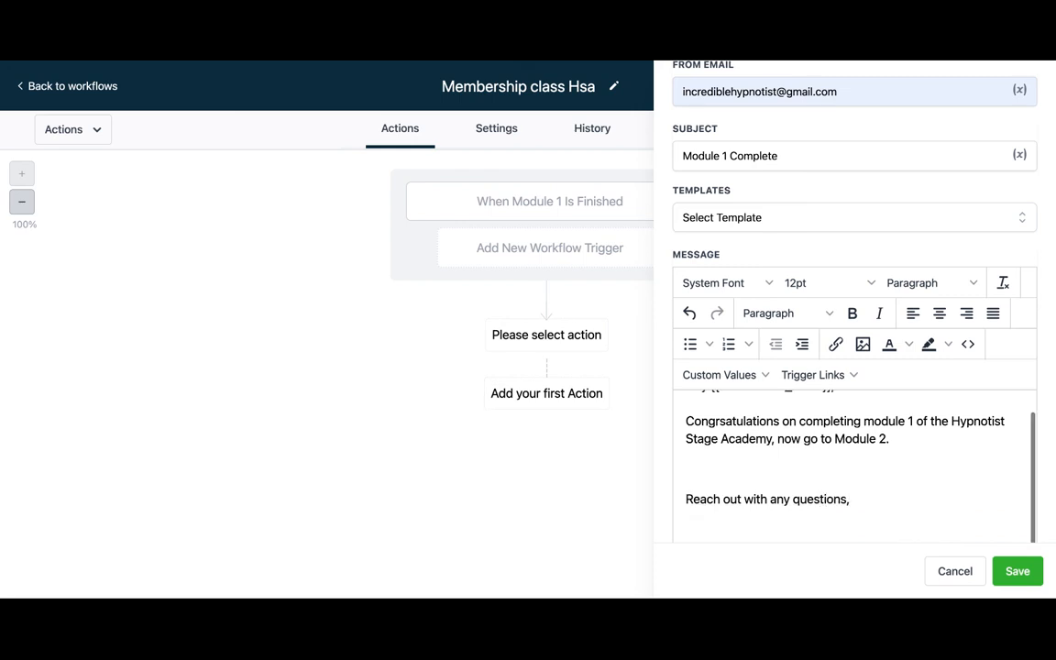
pyautogui.scroll(-4, 874, 463)
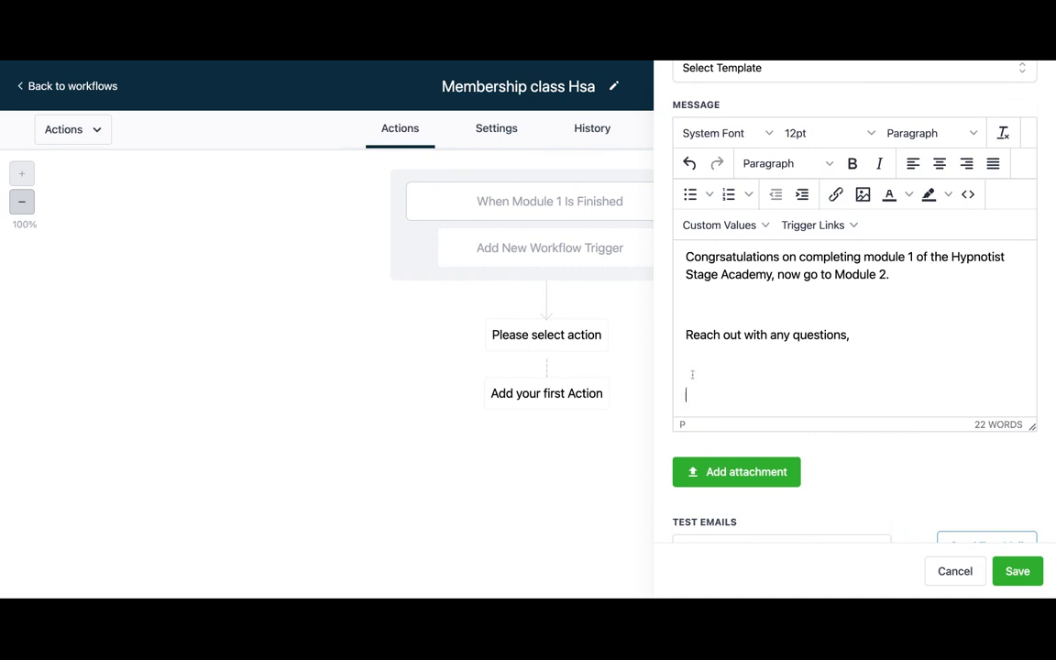
# Sign off with 'Regards,' and the sender's name, then save the Email step
pyautogui.write('Regrards,')
pyautogui.press('Return')
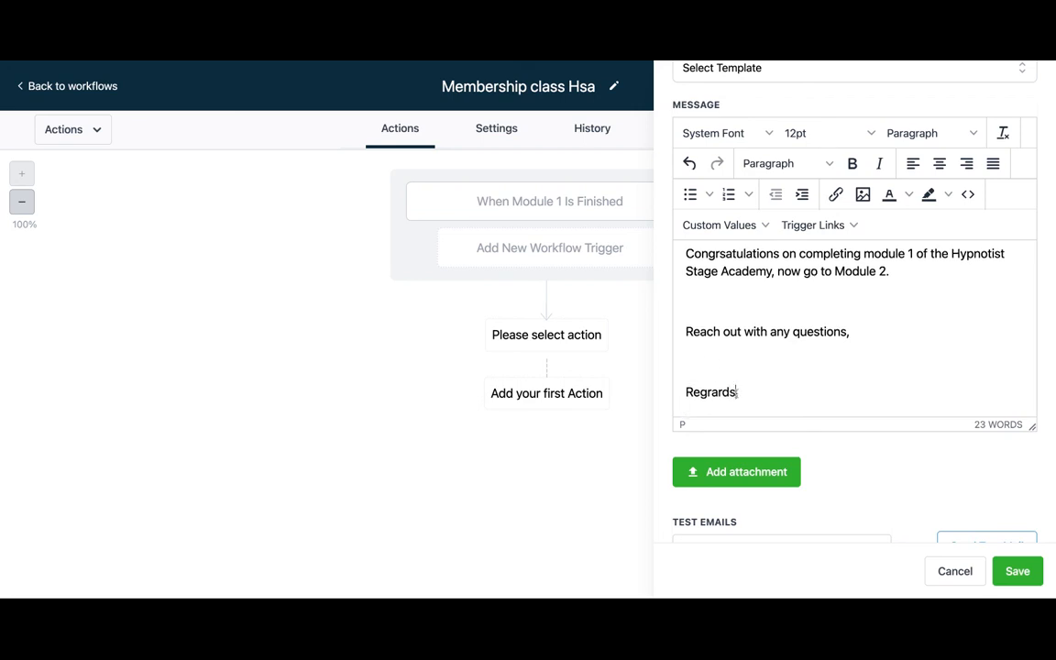
pyautogui.moveTo(706, 392)
pyautogui.mouseDown()
pyautogui.moveTo(737, 392)
pyautogui.moveTo(700, 392)
pyautogui.mouseUp()
pyautogui.write('gard')
pyautogui.press('Return')
pyautogui.write('Richard Barker')
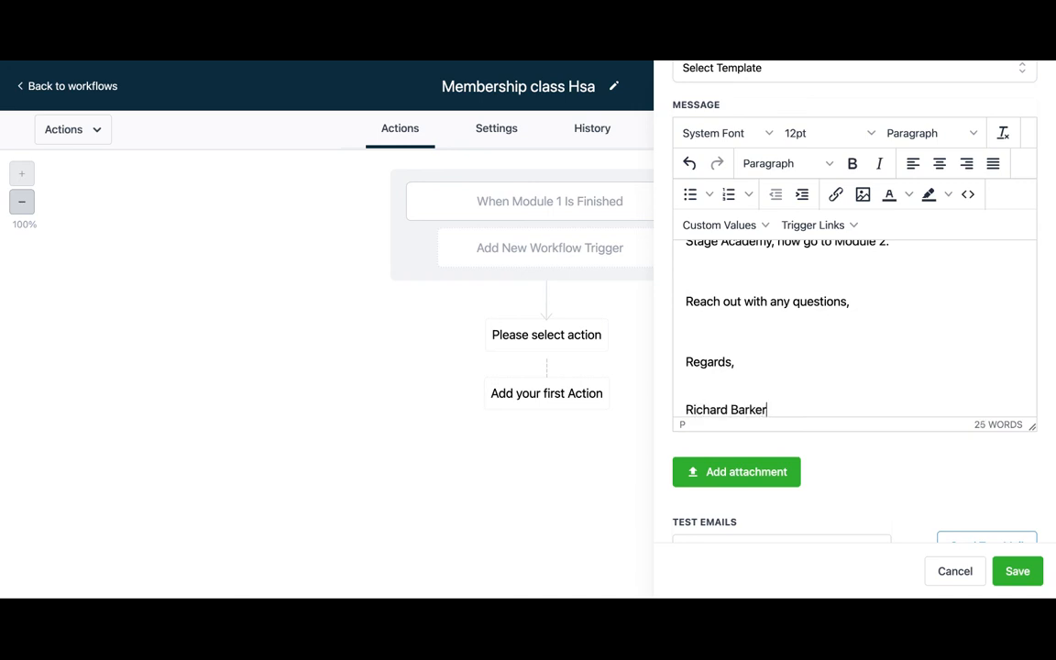
pyautogui.scroll(2, 834, 380)
pyautogui.scroll(-2, 836, 380)
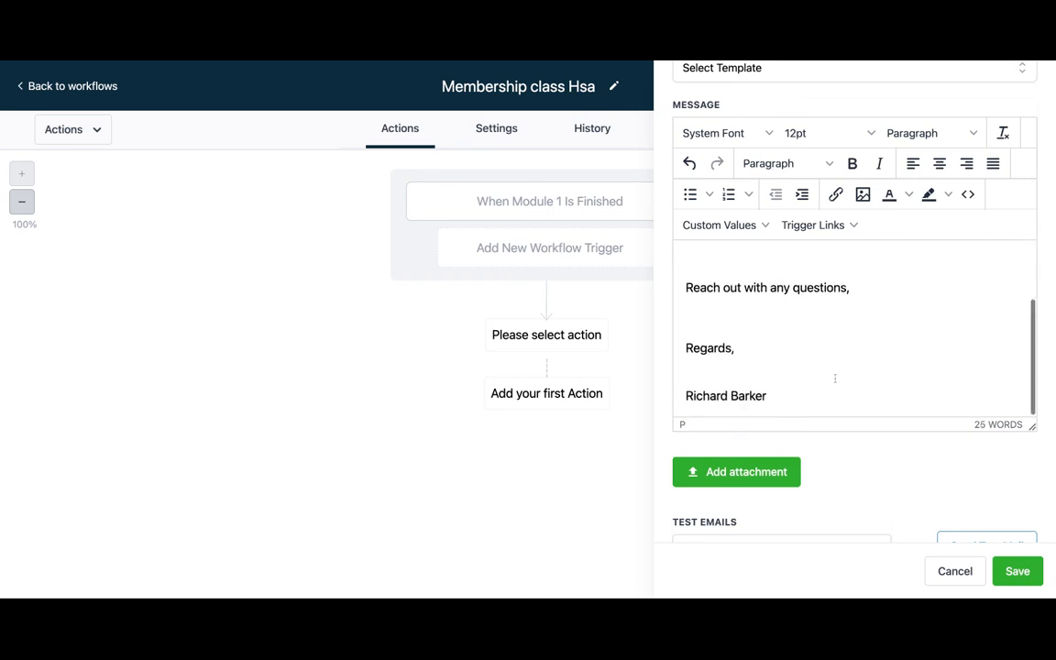
pyautogui.click(1015, 571)
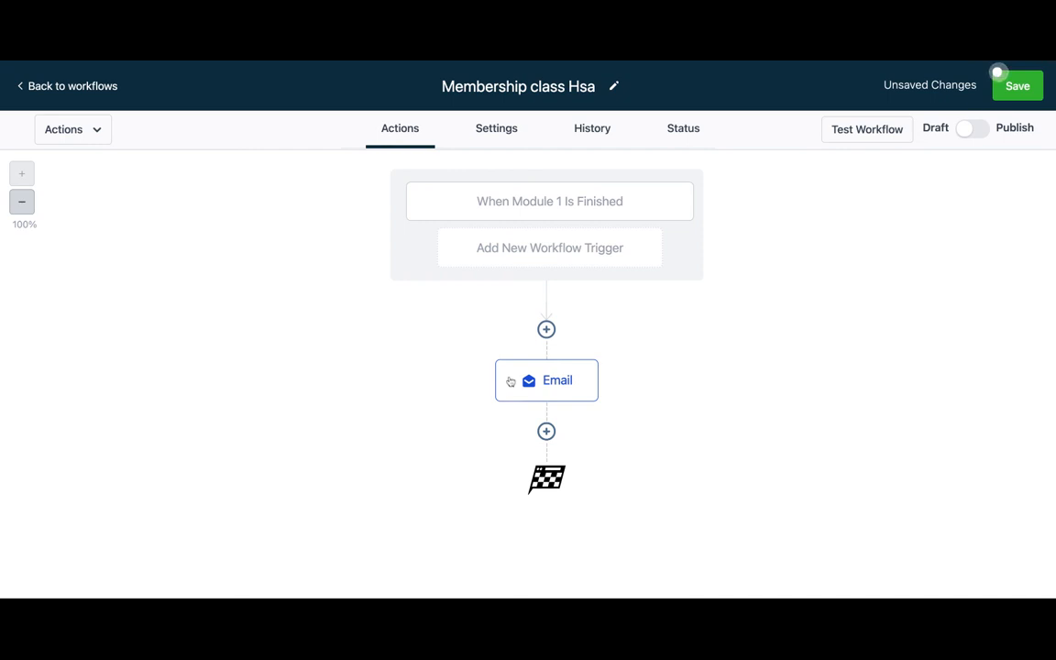
# Add a new step below the Email node and browse its action list down to Membership Grant Offer
pyautogui.click(546, 431)
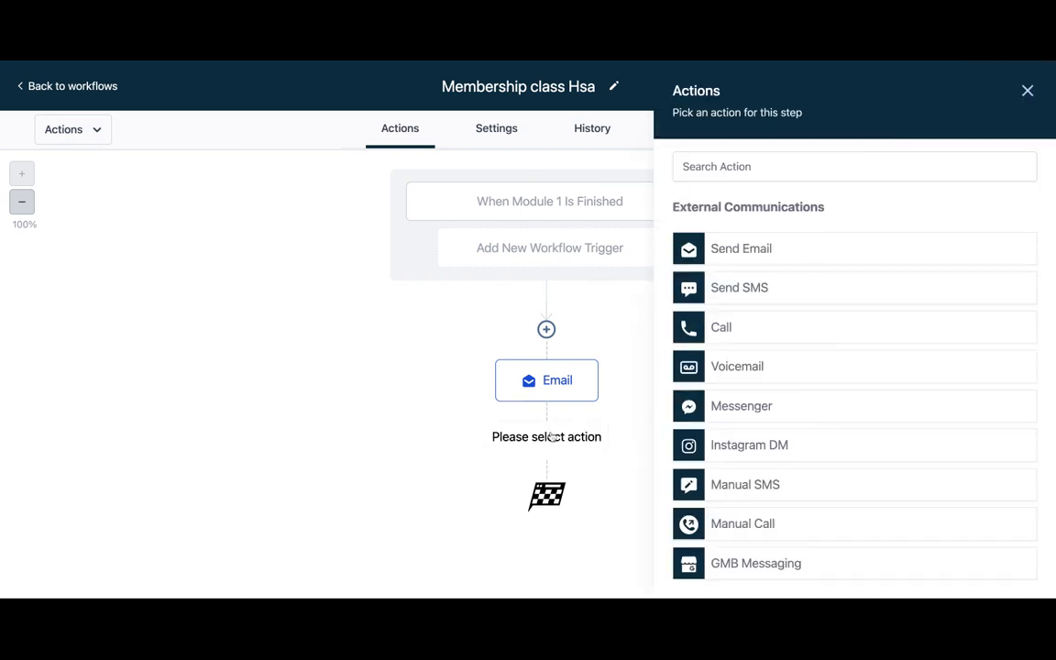
pyautogui.scroll(-5, 763, 505)
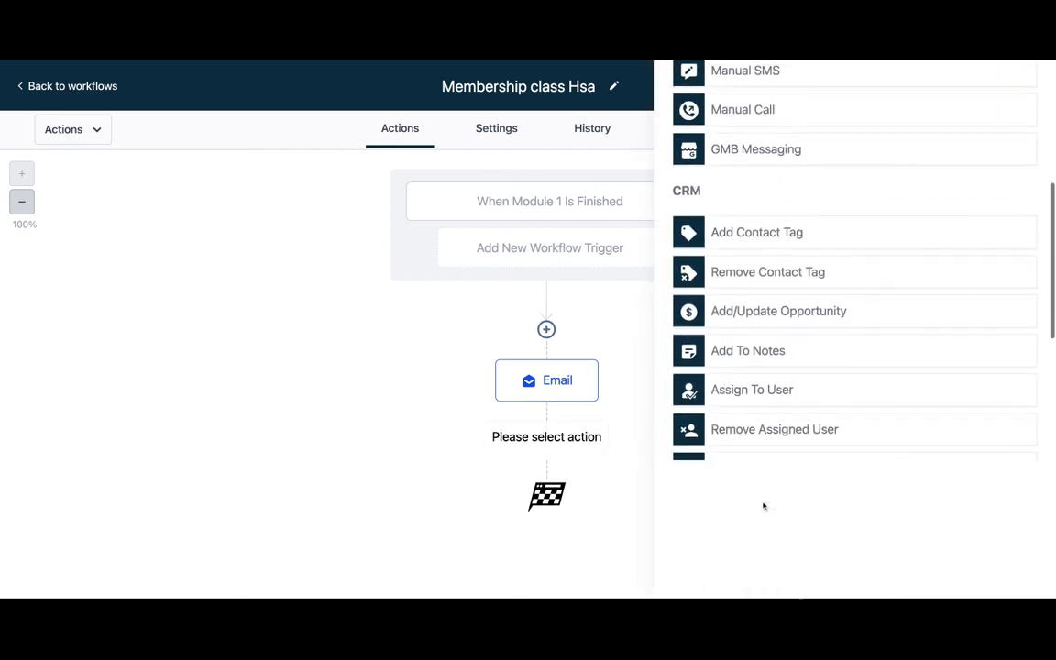
pyautogui.scroll(-6, 765, 492)
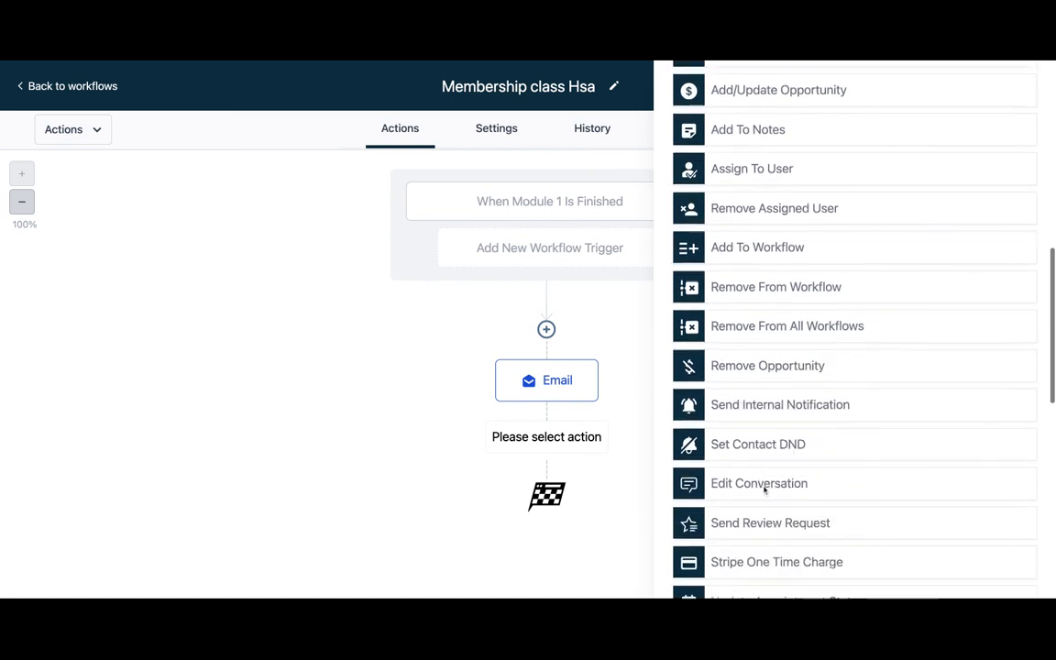
pyautogui.scroll(-5, 854, 330)
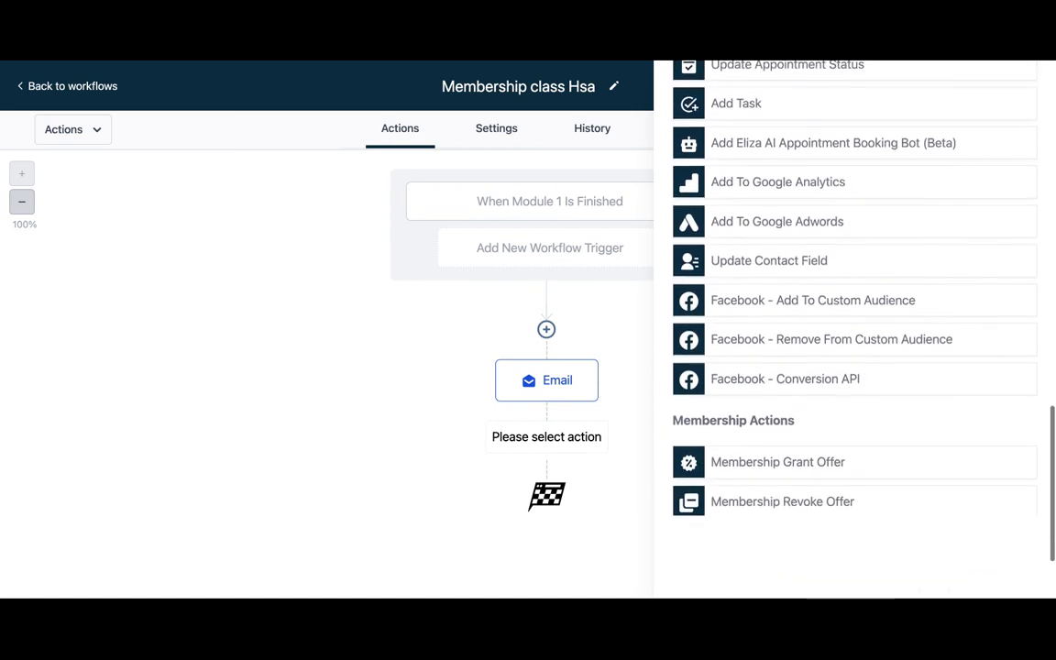
# Add a Wait step named 'Wait 99 days' with a wait of 99 days
pyautogui.click(728, 504)
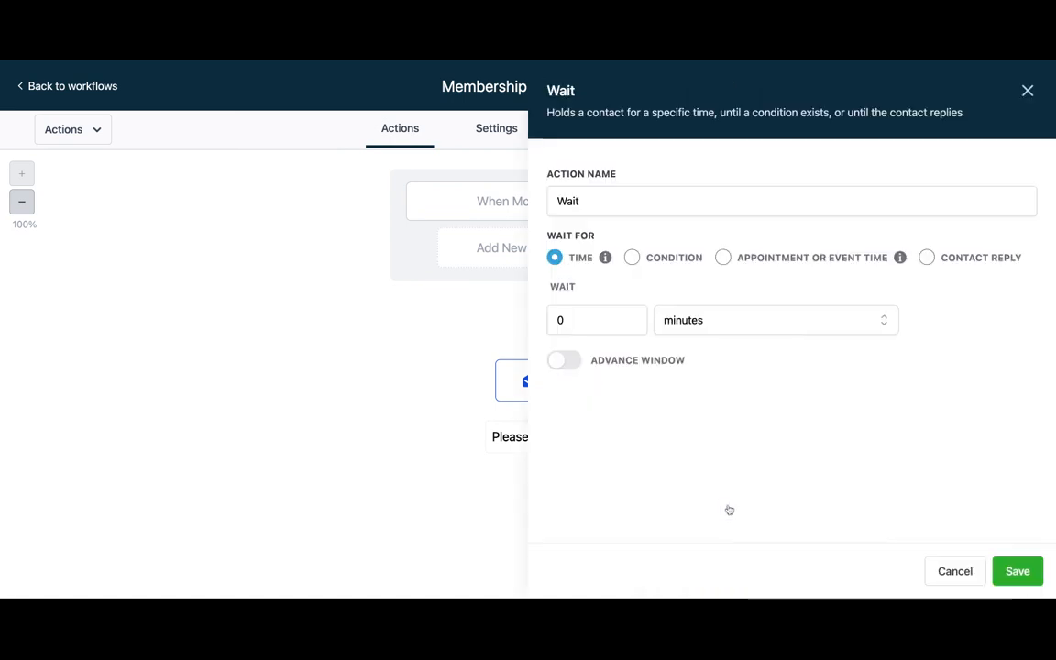
pyautogui.click(621, 204)
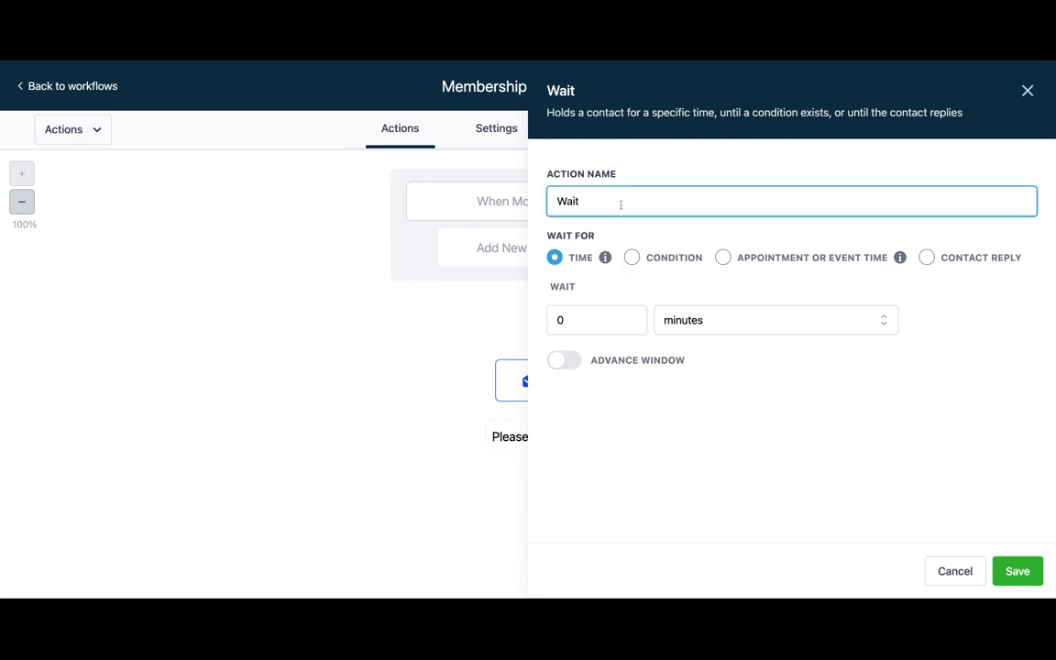
pyautogui.write('99 days')
pyautogui.click(604, 314)
pyautogui.click(683, 322)
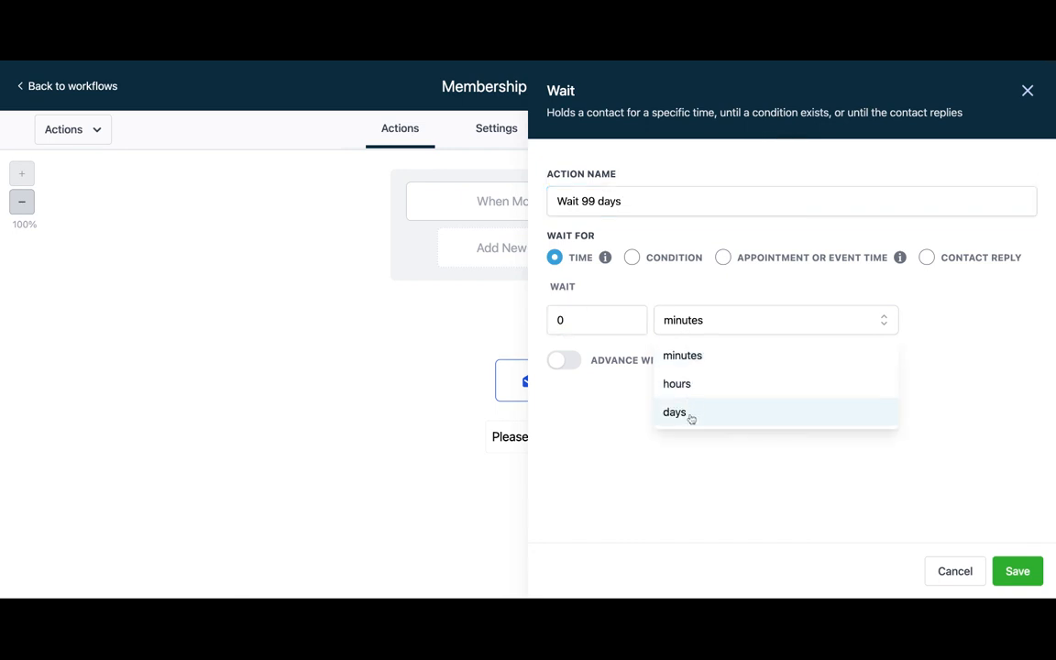
pyautogui.click(690, 414)
pyautogui.doubleClick(581, 327)
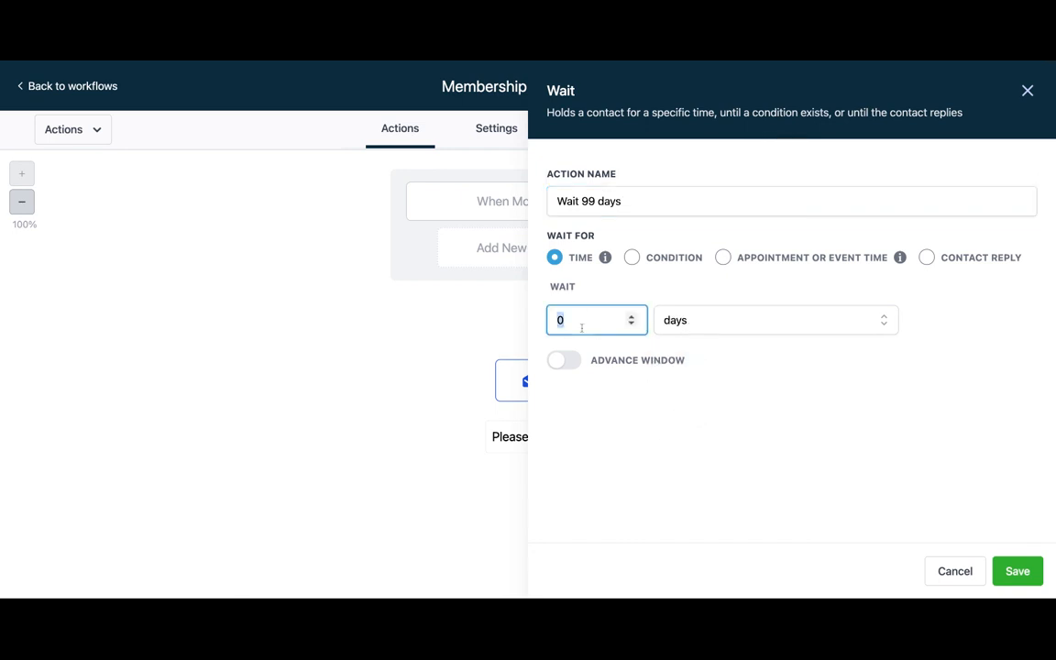
pyautogui.write('99')
pyautogui.click(1016, 570)
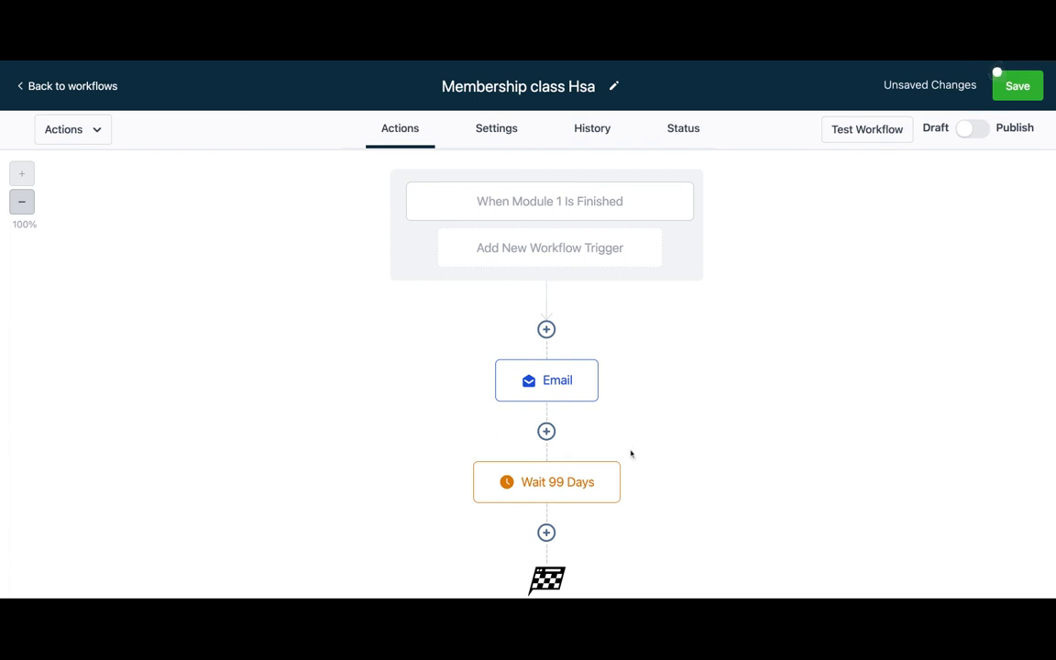
# Save the Follow Up Spark workflow
pyautogui.scroll(-1, 641, 462)
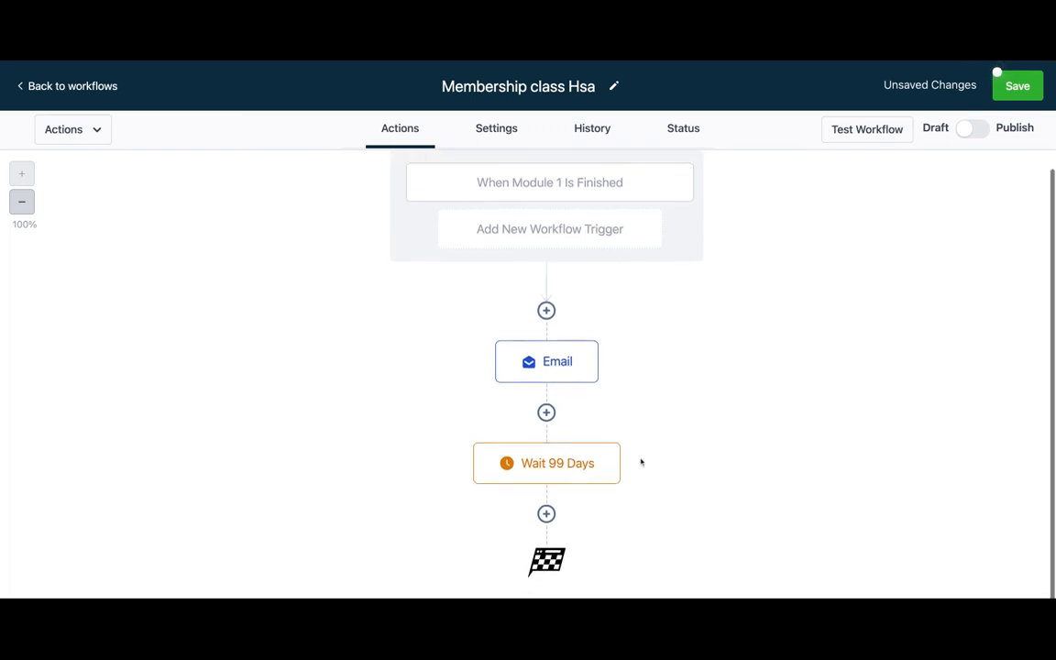
pyautogui.scroll(1, 640, 462)
pyautogui.click(1025, 88)
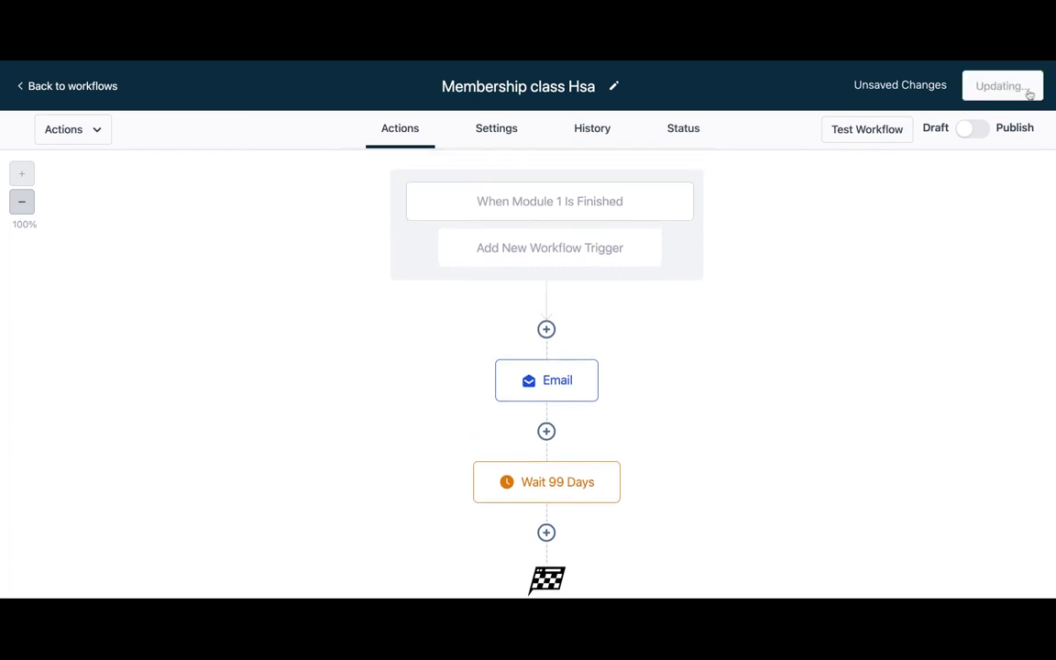